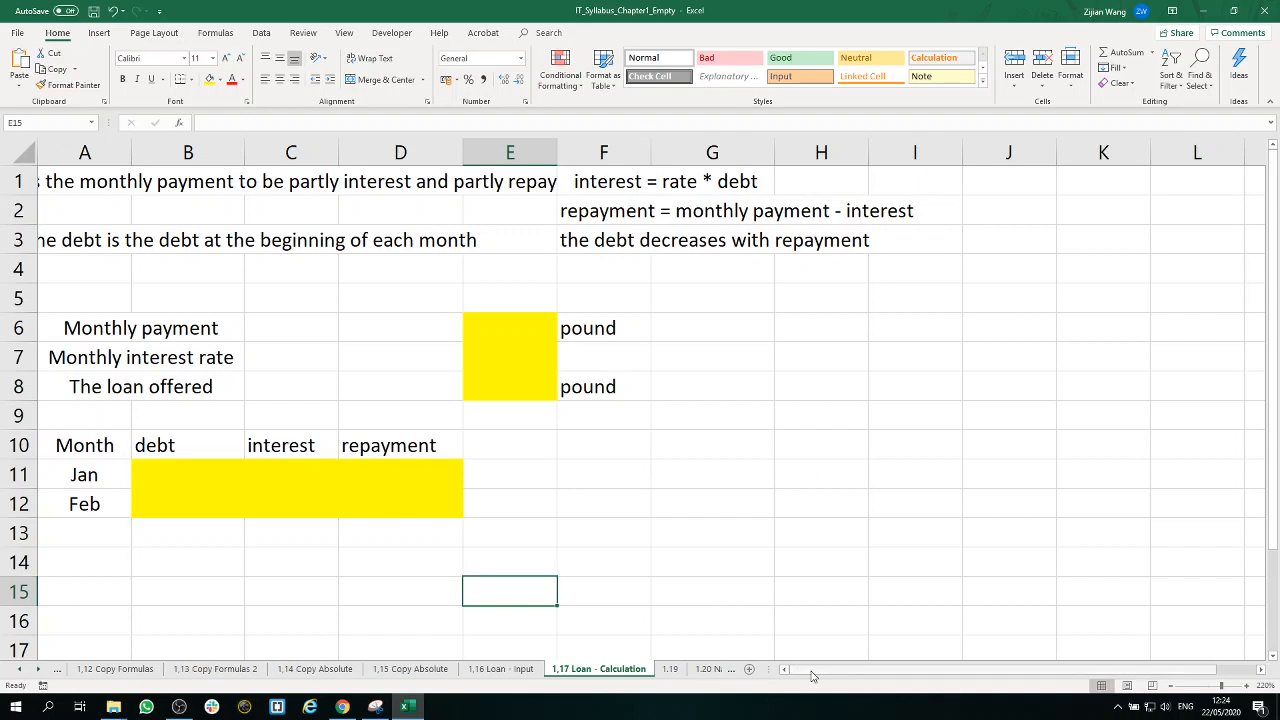
- Widen column A and wrap the text of the heading in cell A1 so it spans two lines
left_click(88, 182)
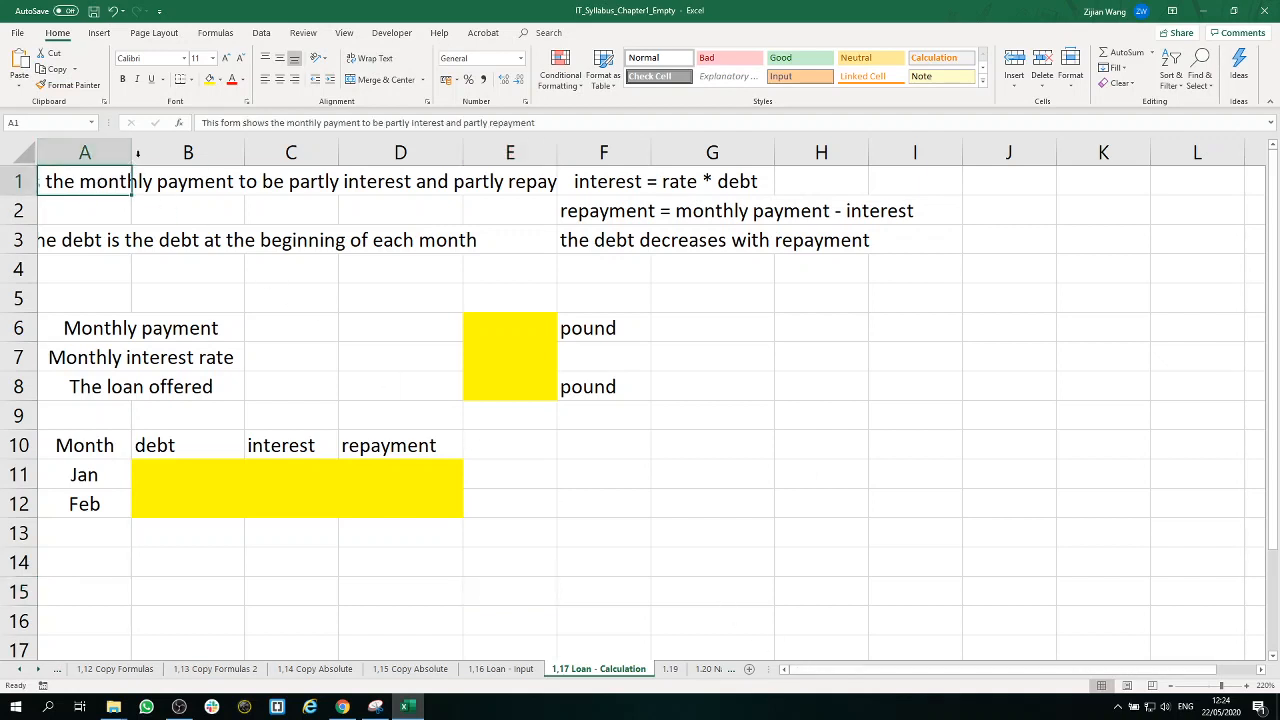
left_click_drag(131, 155, 108, 155)
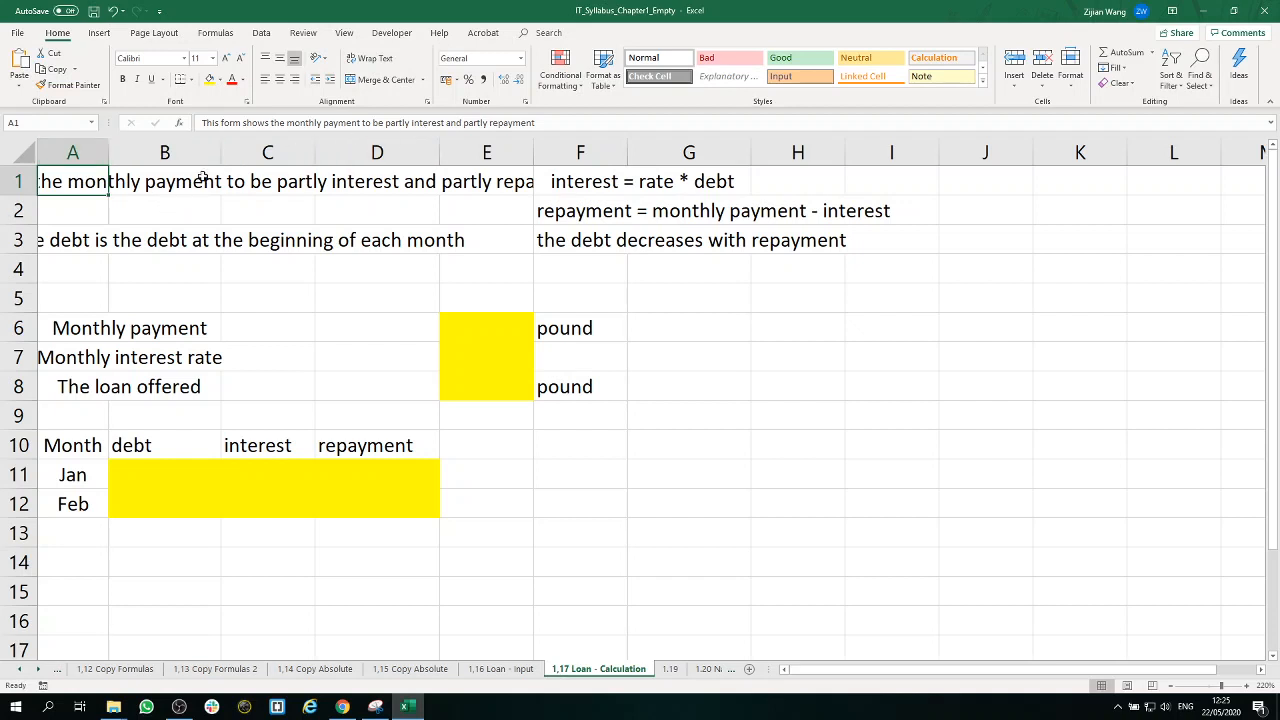
left_click_drag(108, 152, 171, 151)
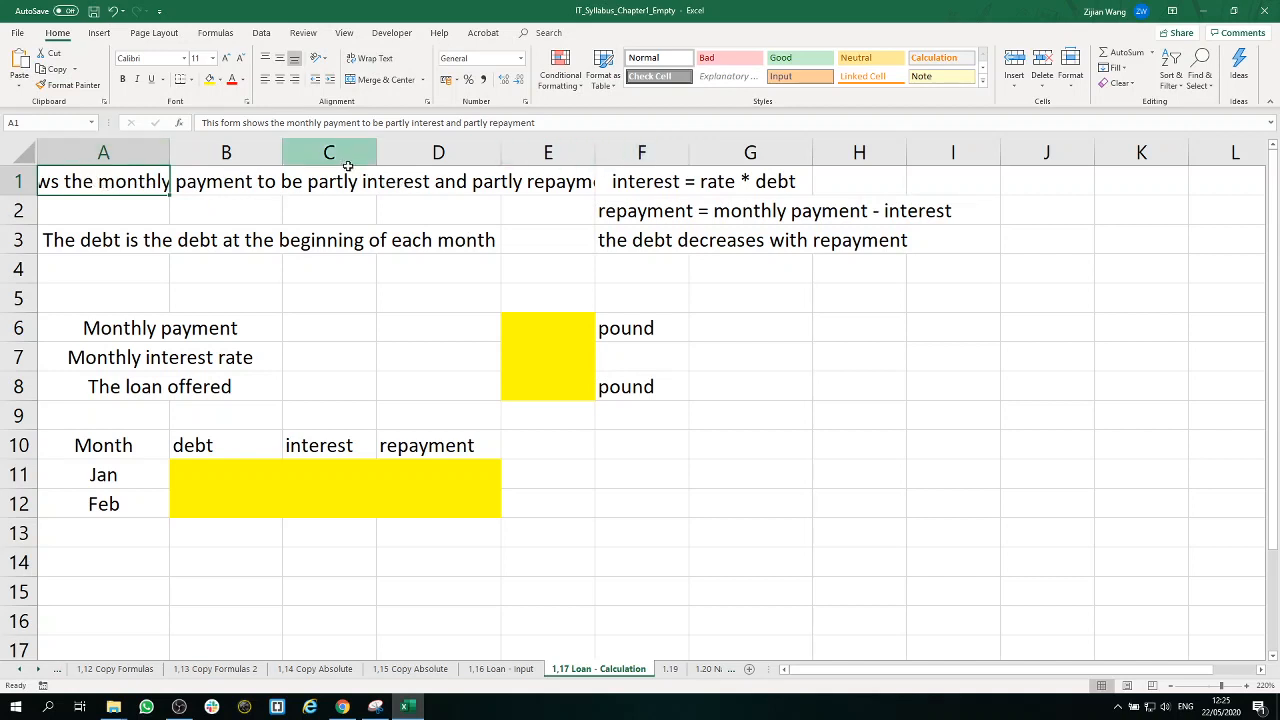
left_click(371, 61)
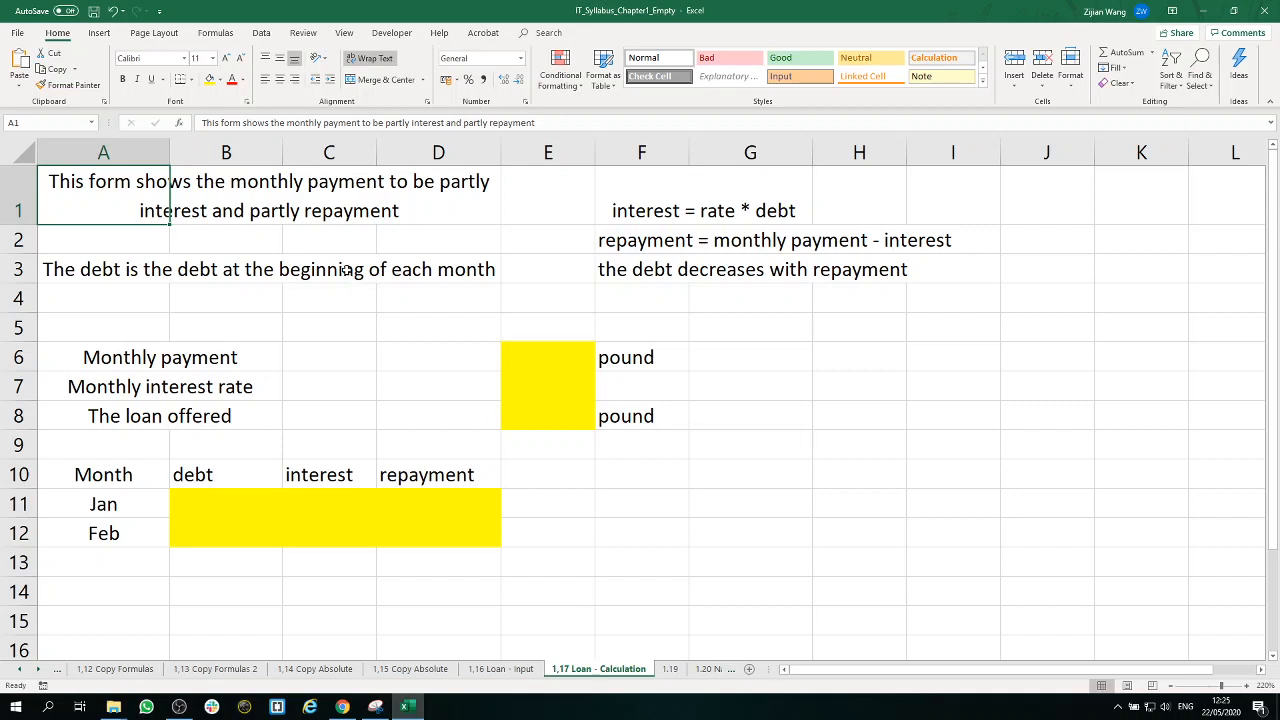
- Examine the interest, repayment and debt rules in F1:F3 and the yellow cells E6:E8 and B11:D12
left_click(634, 222)
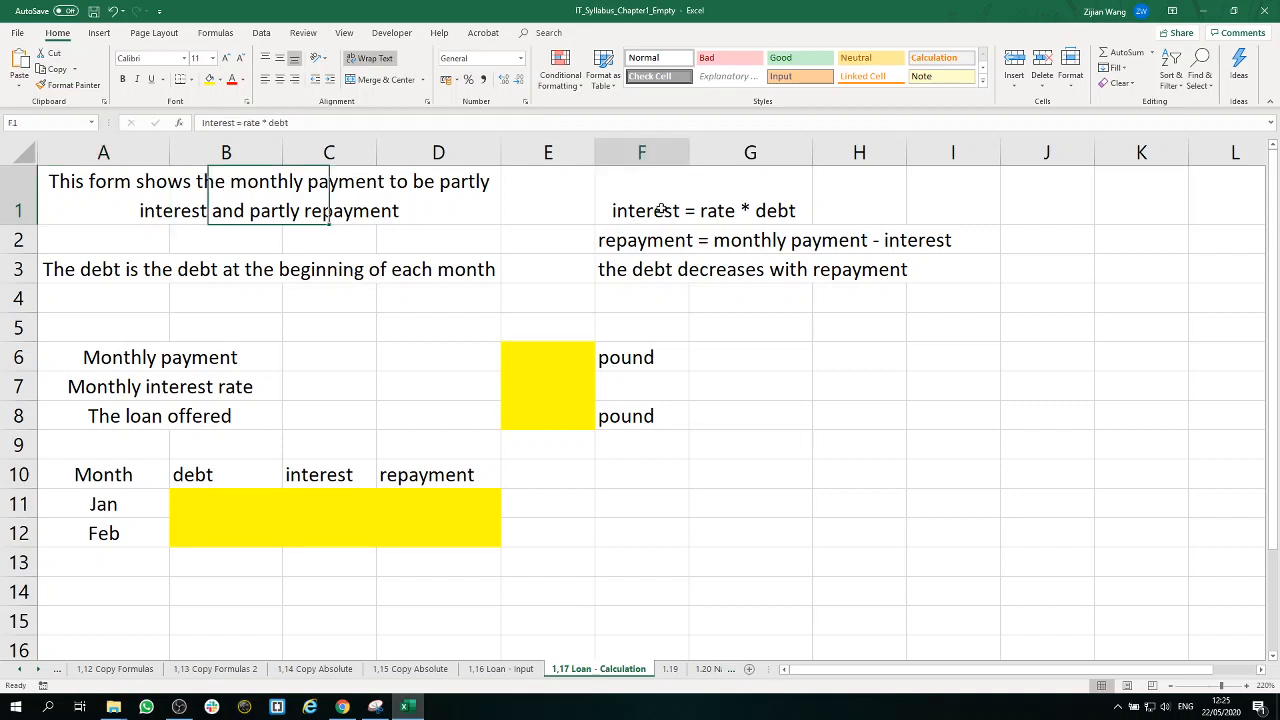
left_click(632, 265)
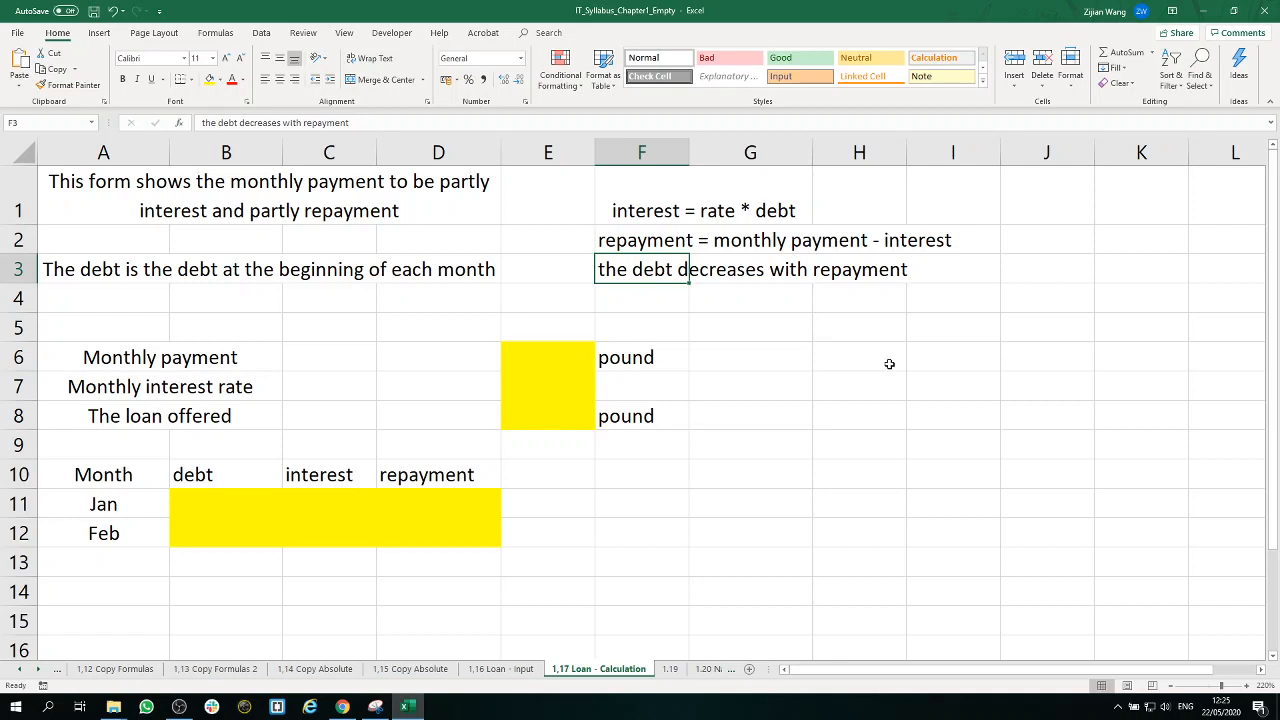
left_click_drag(580, 357, 571, 428)
left_click_drag(494, 534, 206, 500)
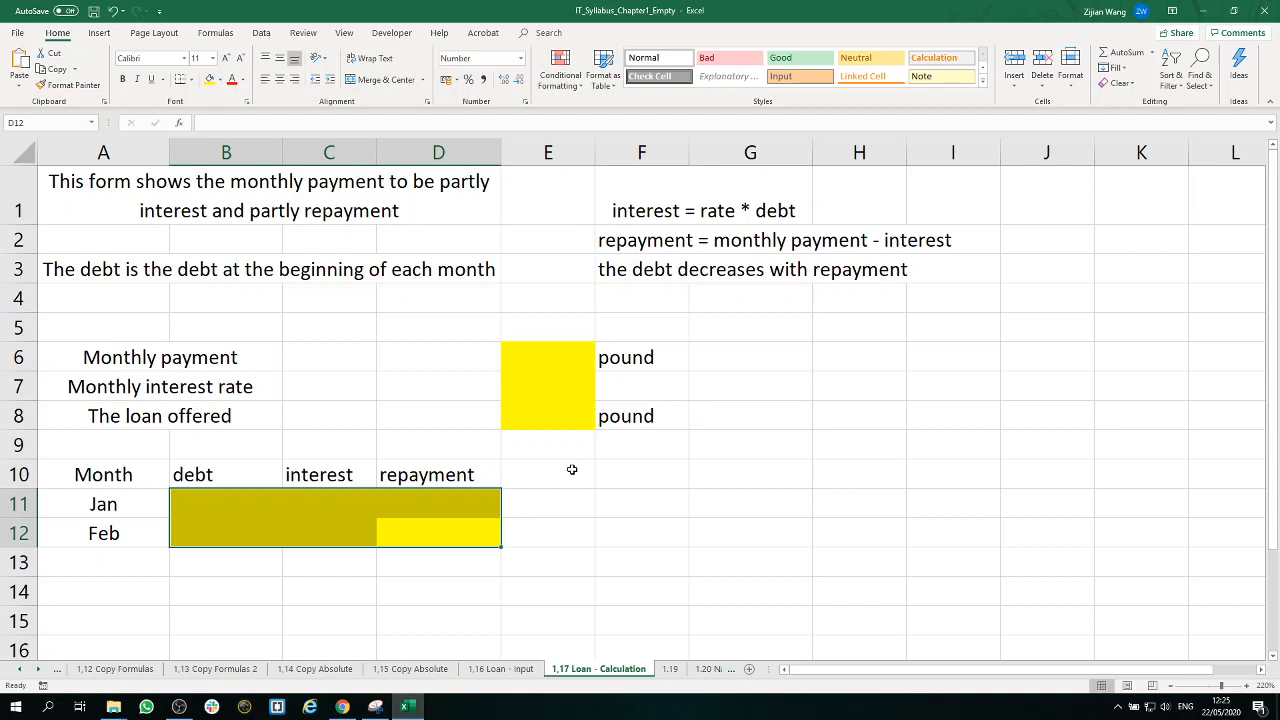
left_click(516, 418)
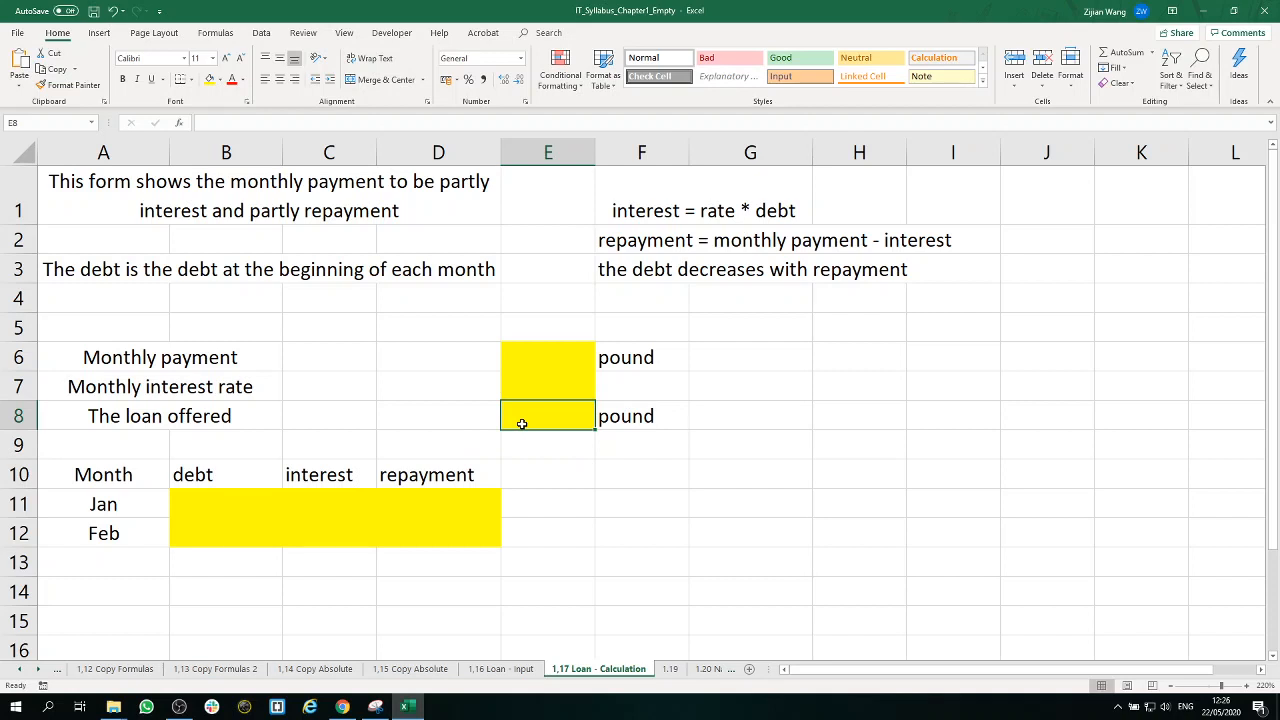
type("12")
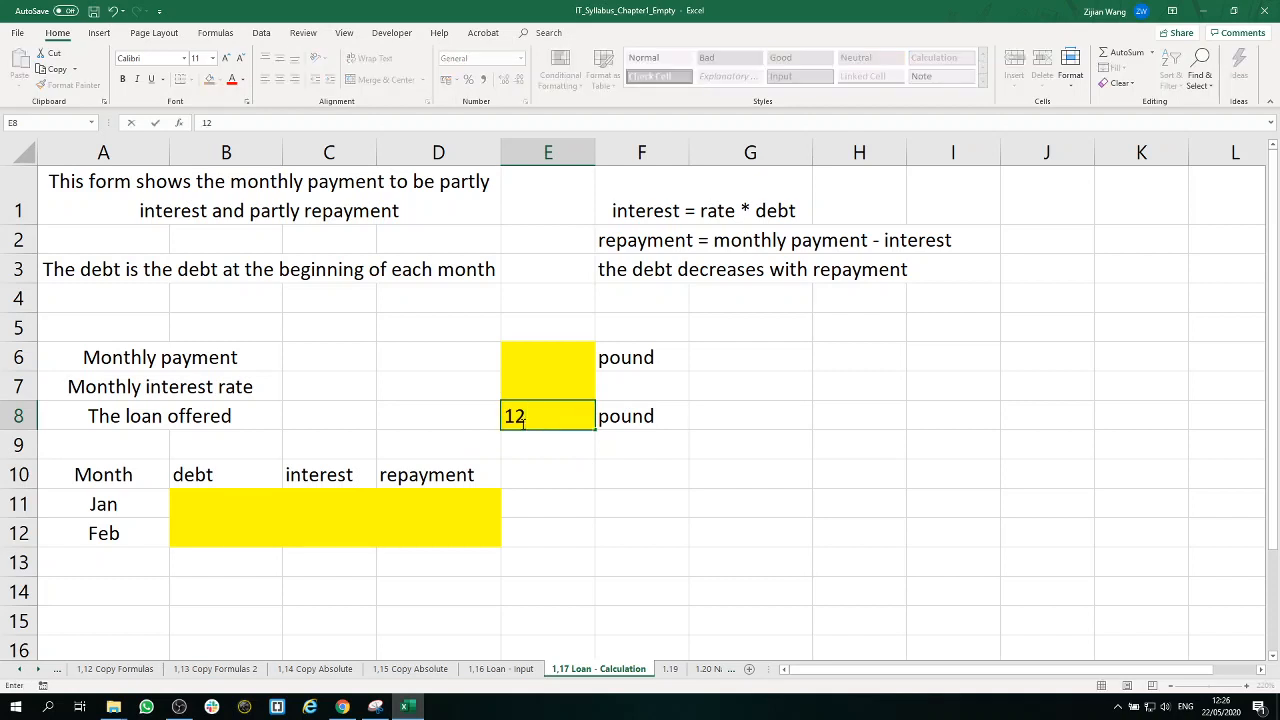
key("BackSpace")
key("BackSpace")
left_click(531, 363)
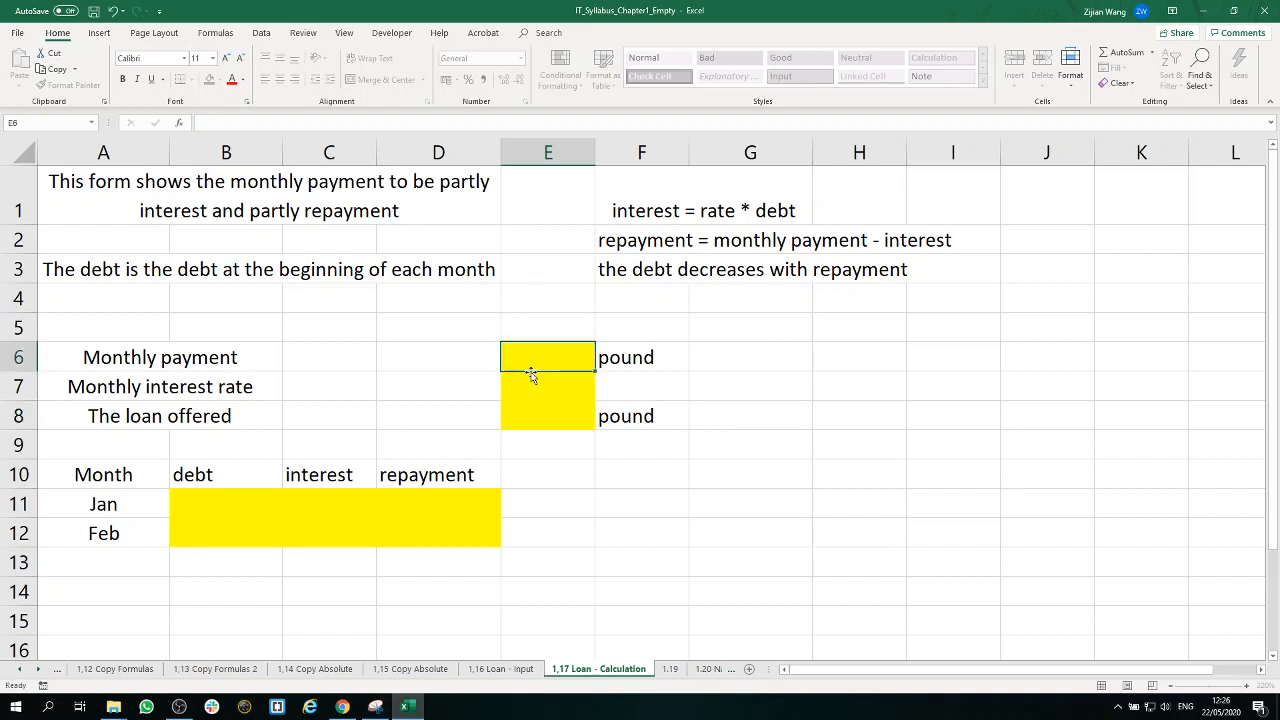
- Compare the labels in A6:A8 with the payment, interest and loan inputs in B1:B3 of the 1,16 Loan - Input sheet
left_click(263, 363)
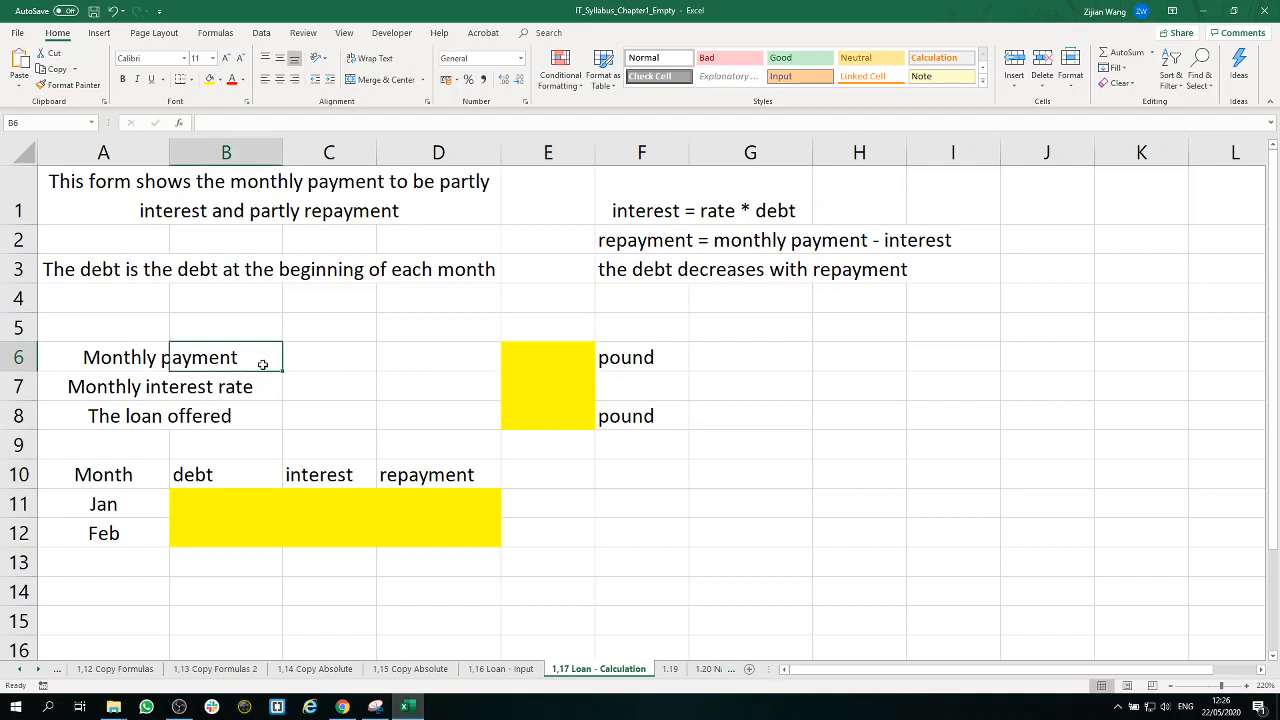
left_click_drag(127, 355, 119, 410)
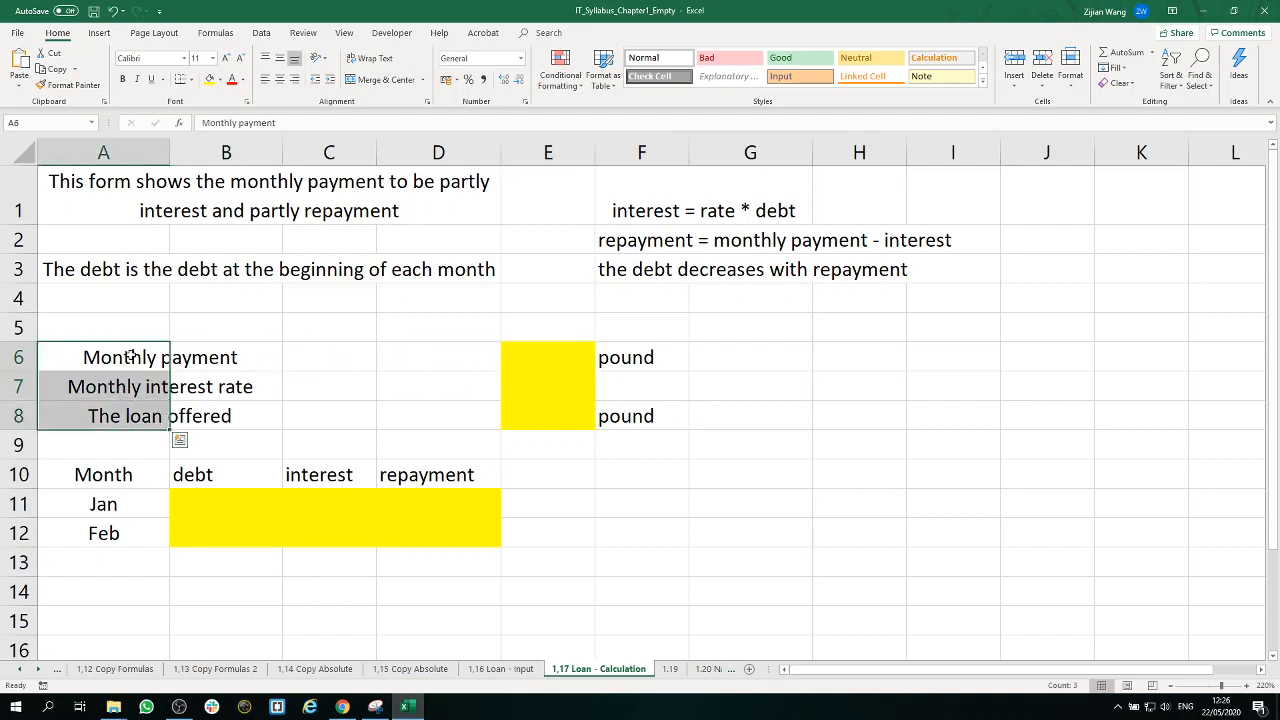
left_click(590, 366)
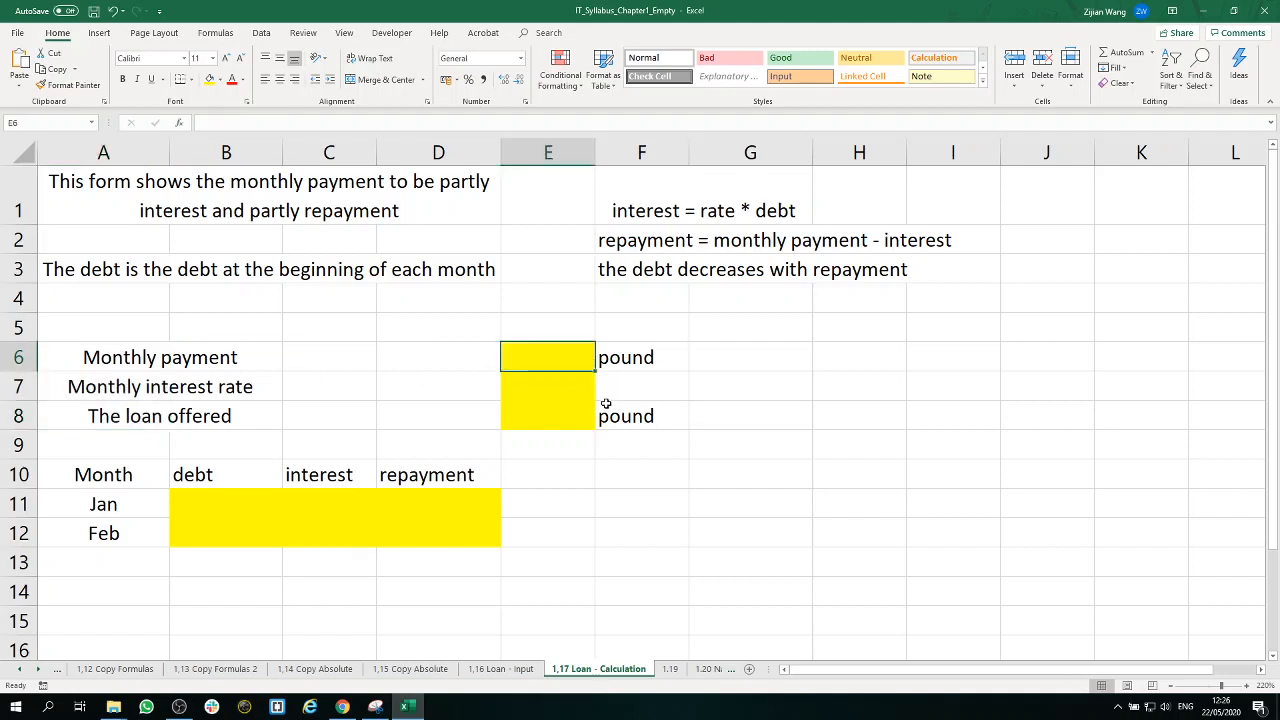
left_click(505, 676)
left_click(268, 173)
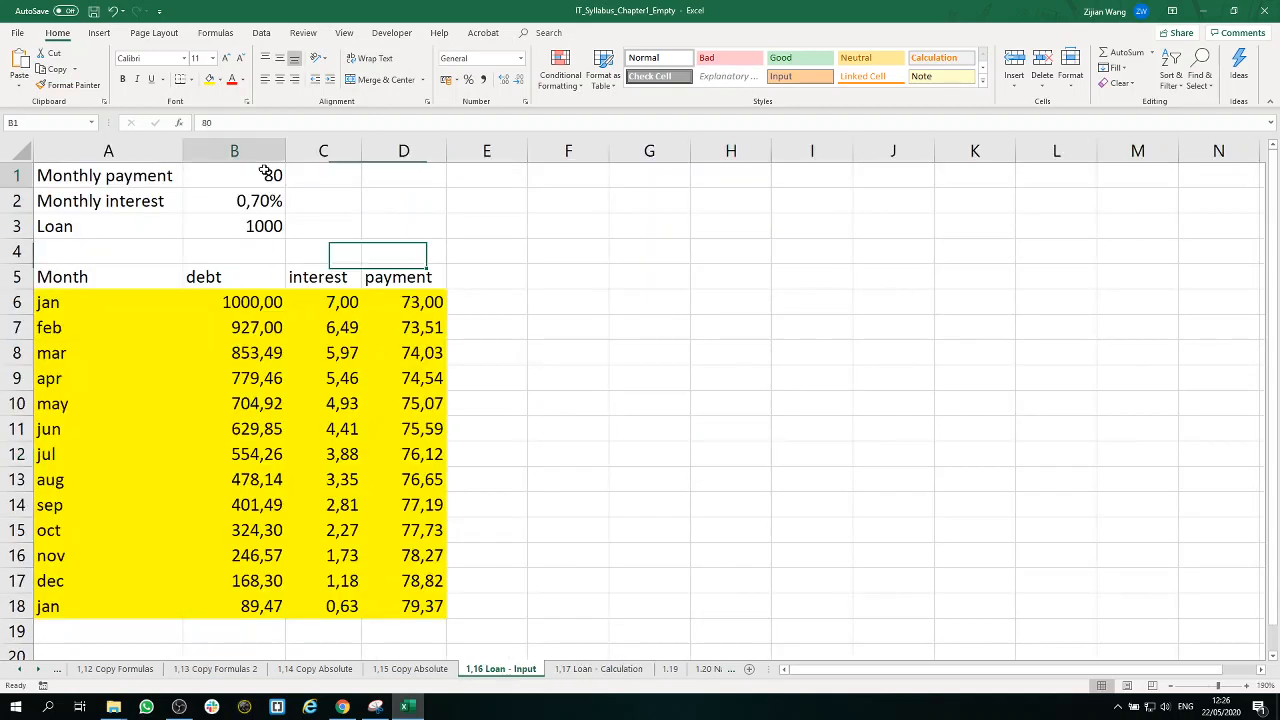
left_click_drag(265, 173, 266, 236)
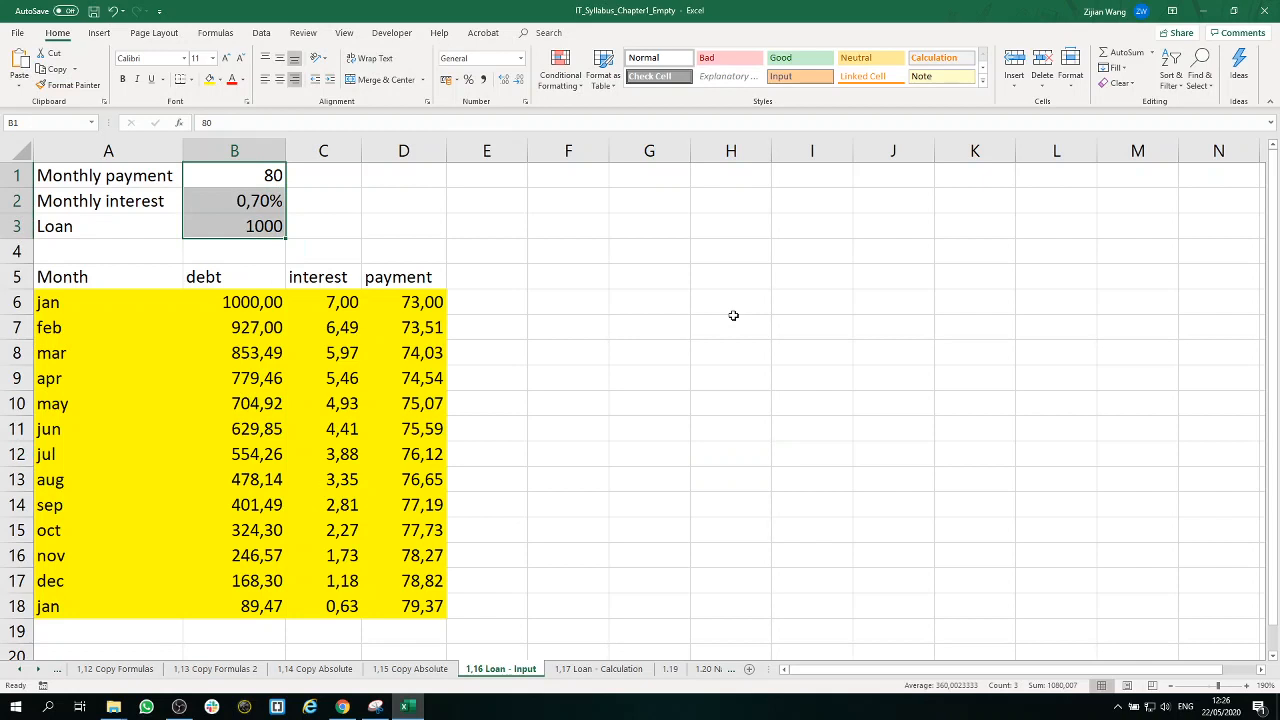
left_click(622, 669)
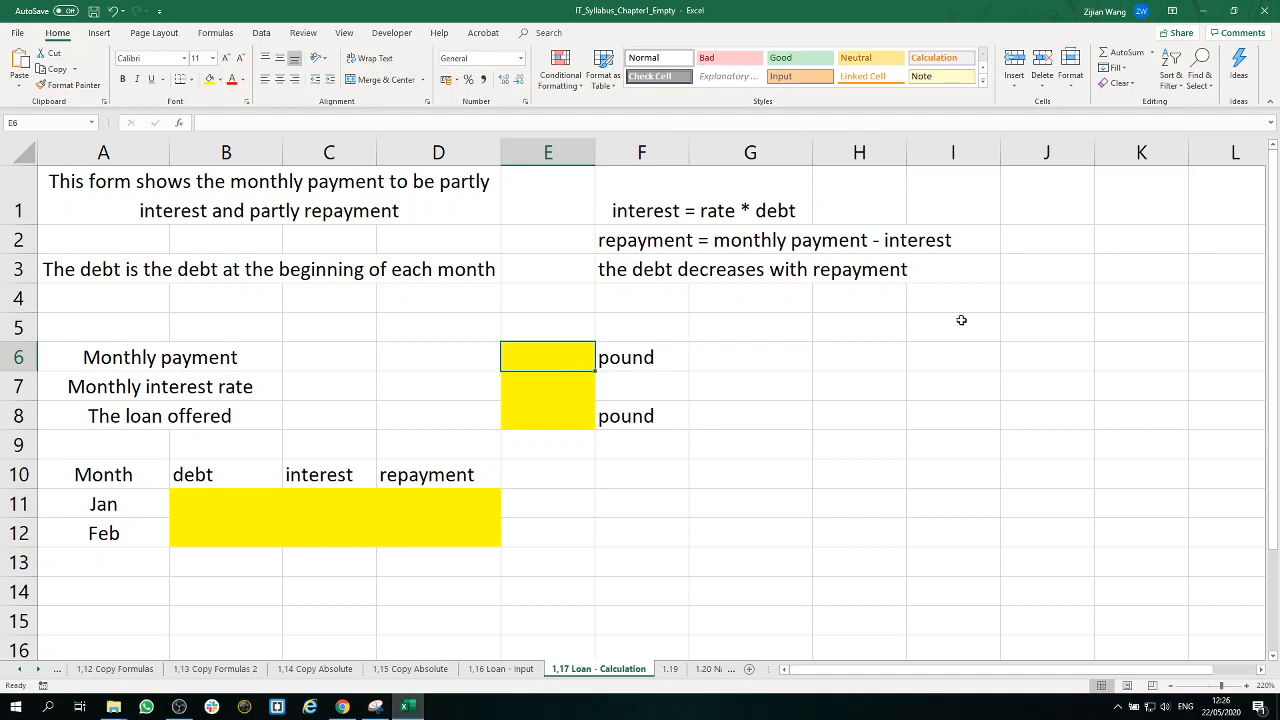
- Link the monthly payment in E6 to cell B1 of the 1,16 Loan - Input sheet and inspect the resulting reference
type("=")
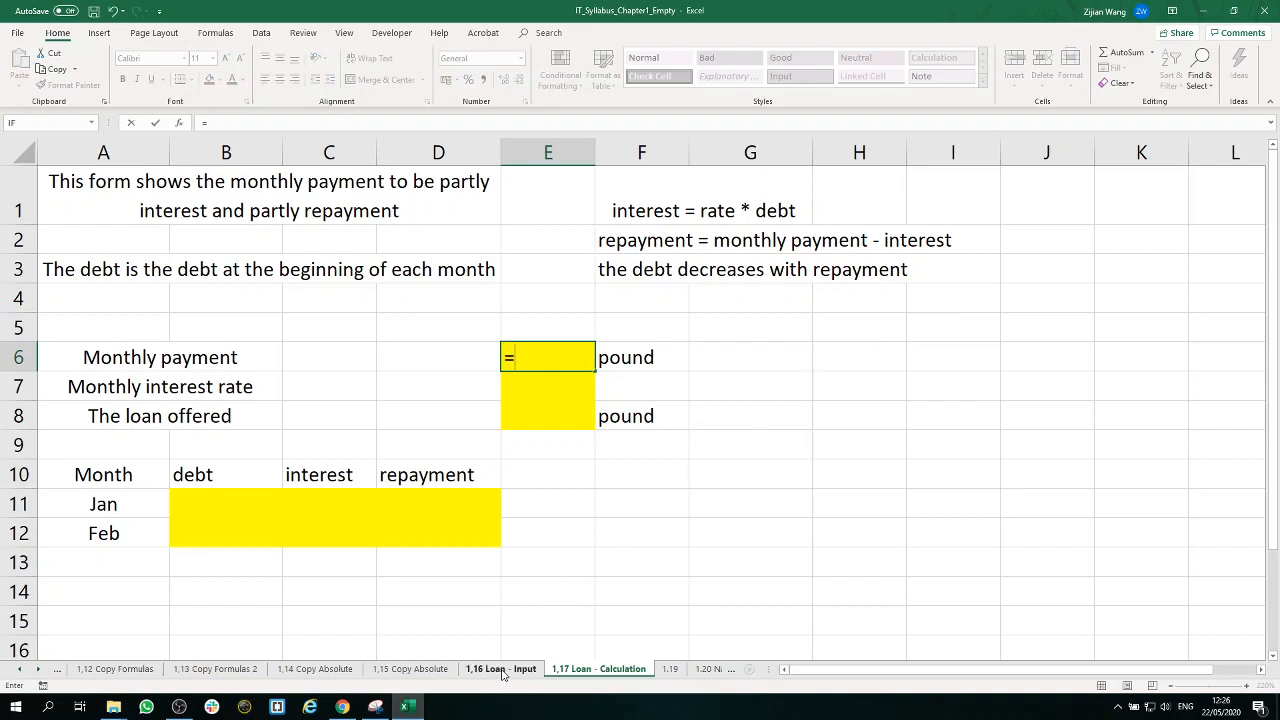
left_click(502, 670)
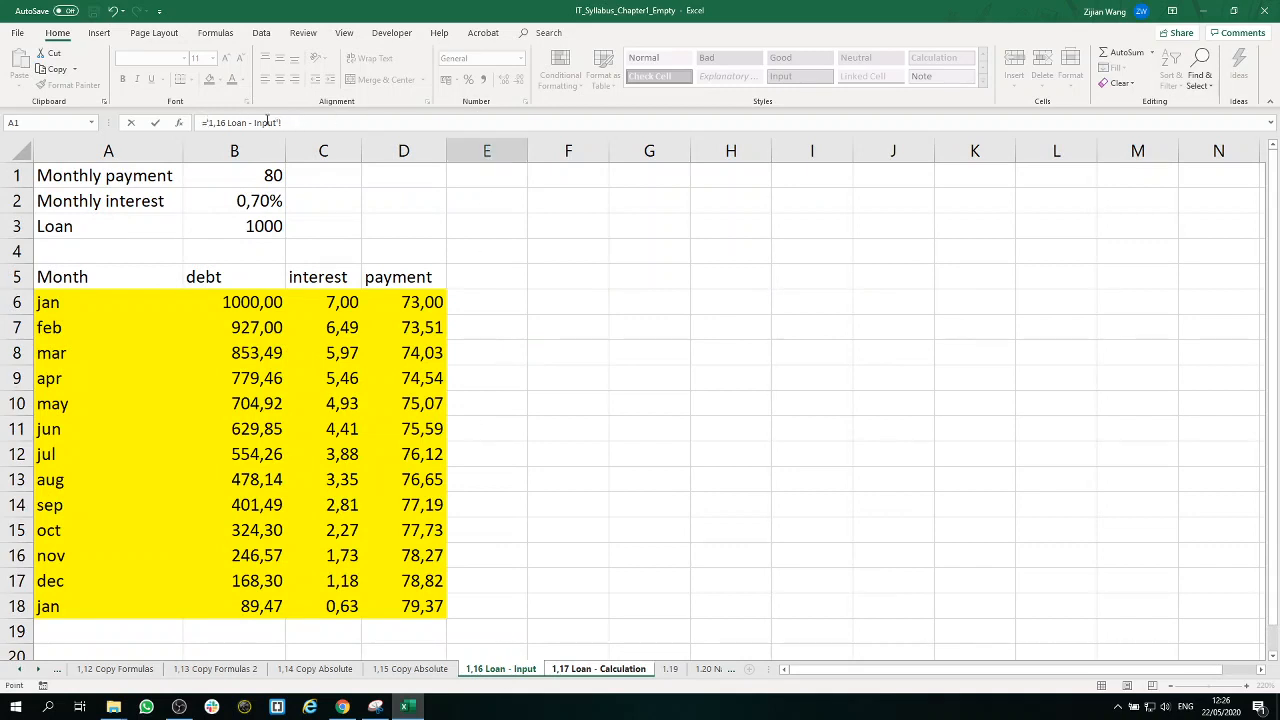
left_click_drag(286, 122, 209, 119)
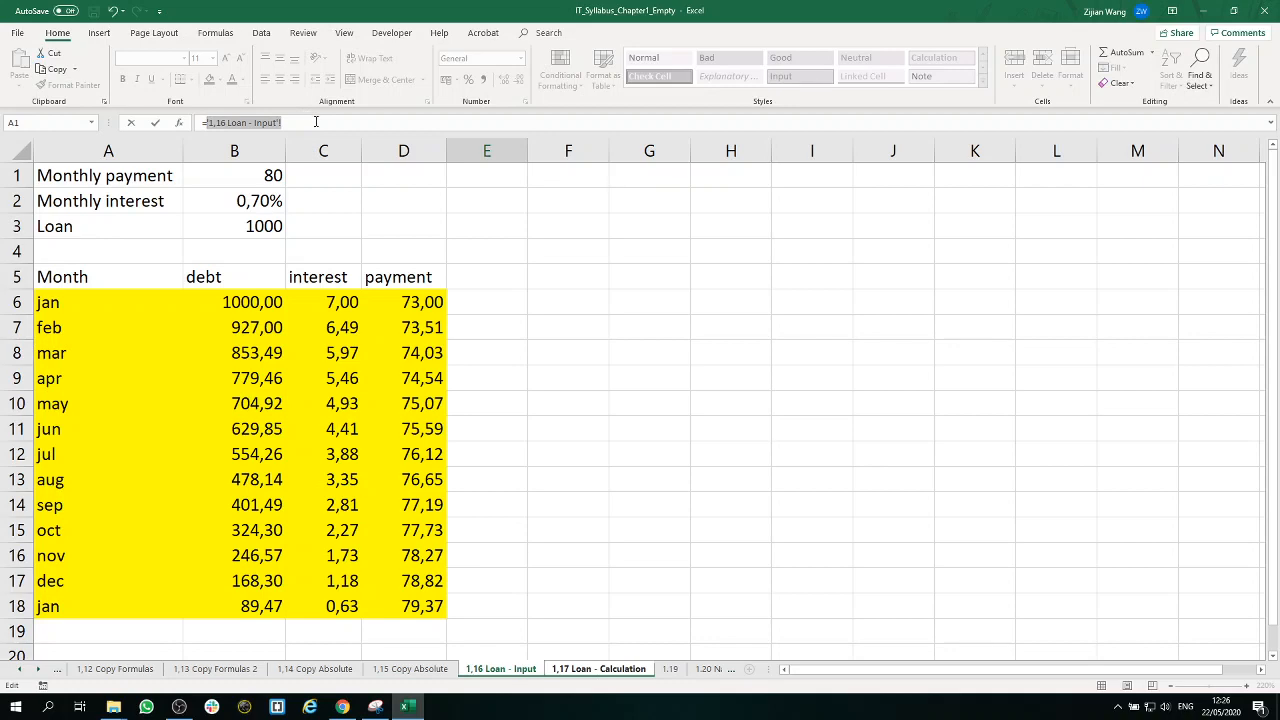
left_click(603, 670)
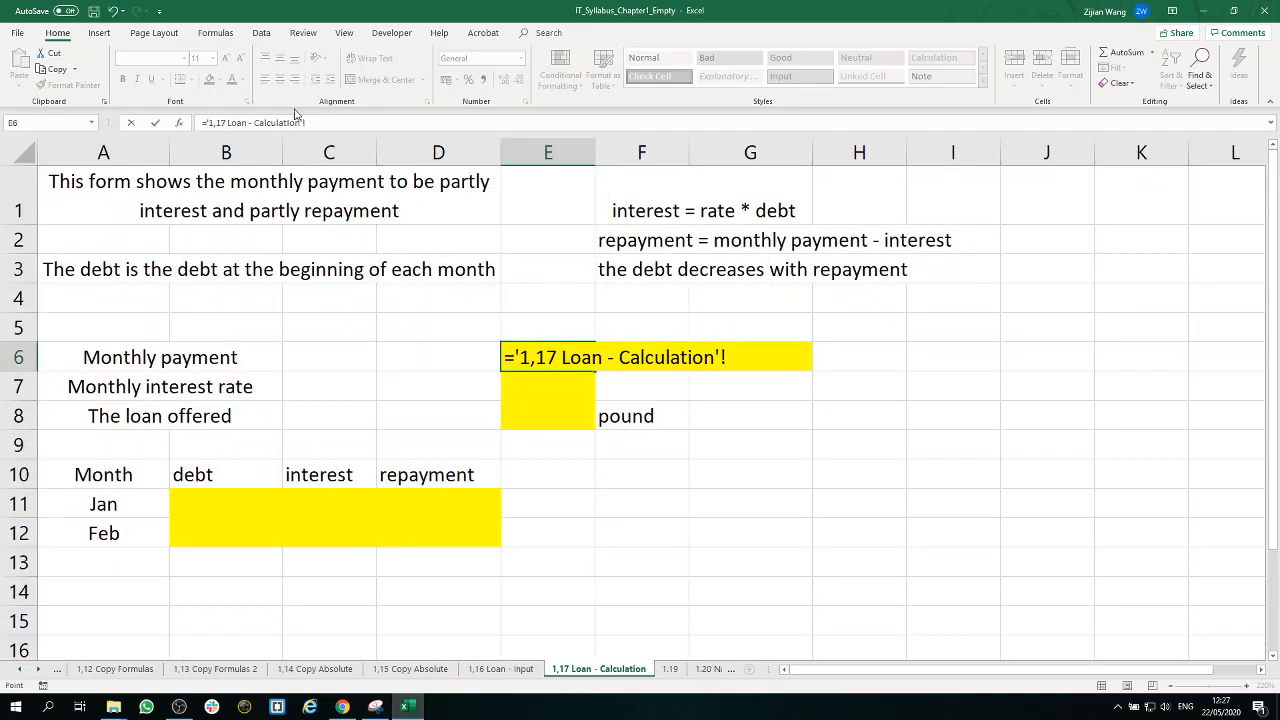
left_click_drag(316, 124, 204, 124)
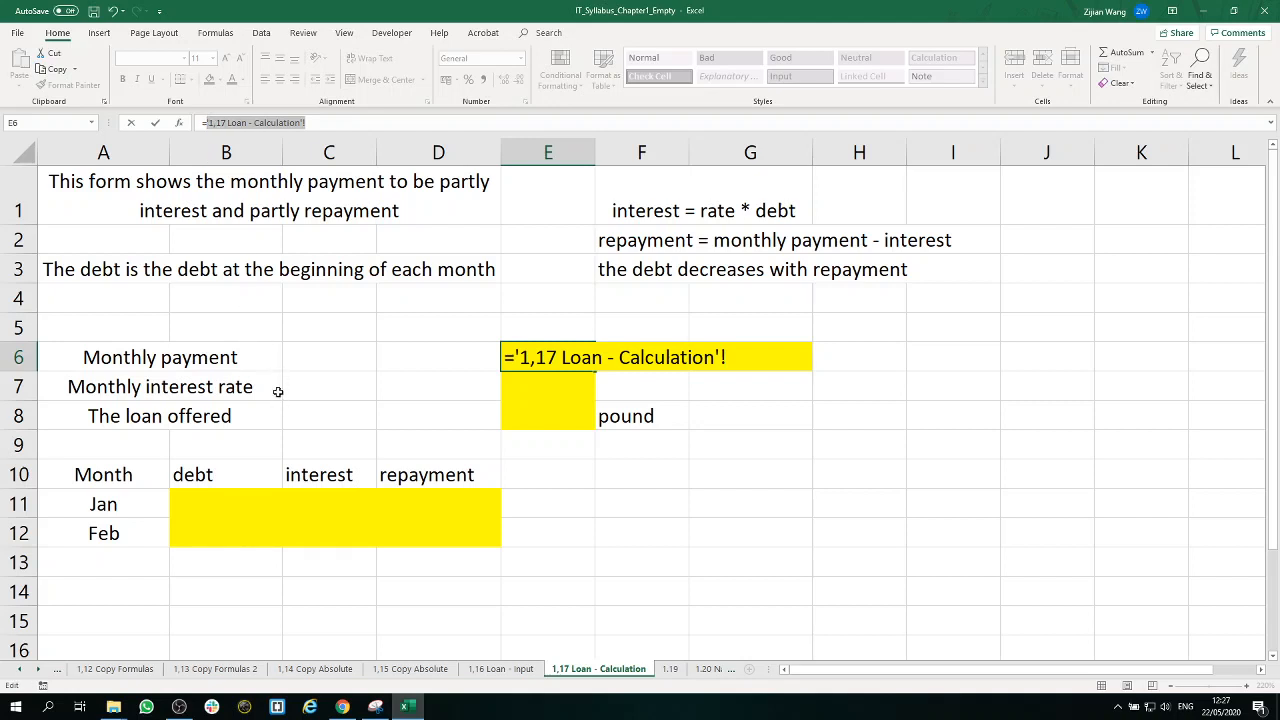
left_click(518, 669)
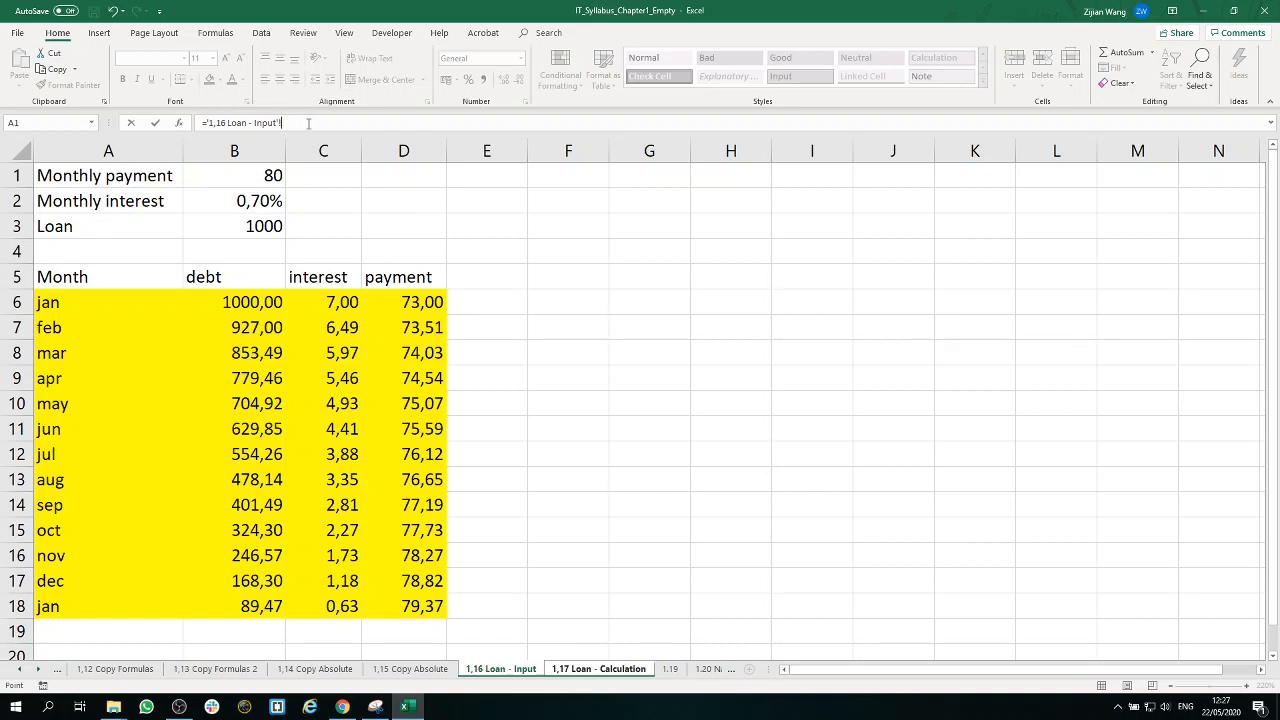
left_click(248, 179)
key("Return")
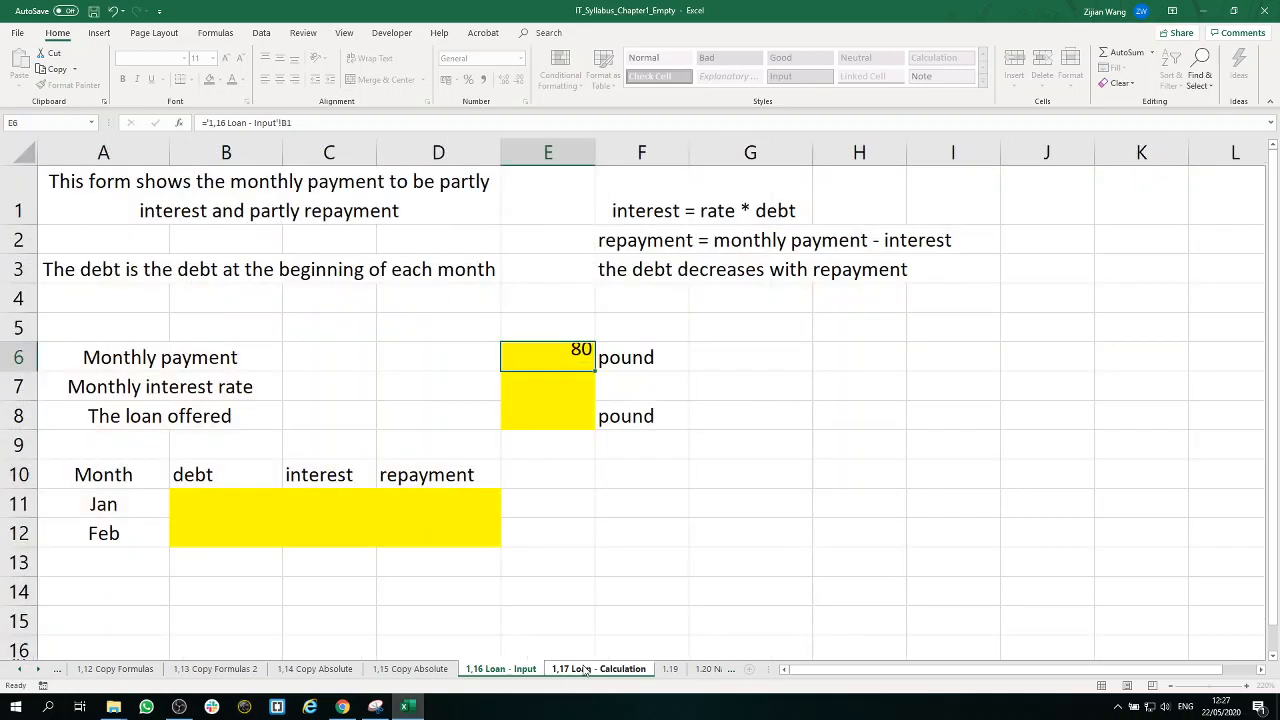
double_click(580, 352)
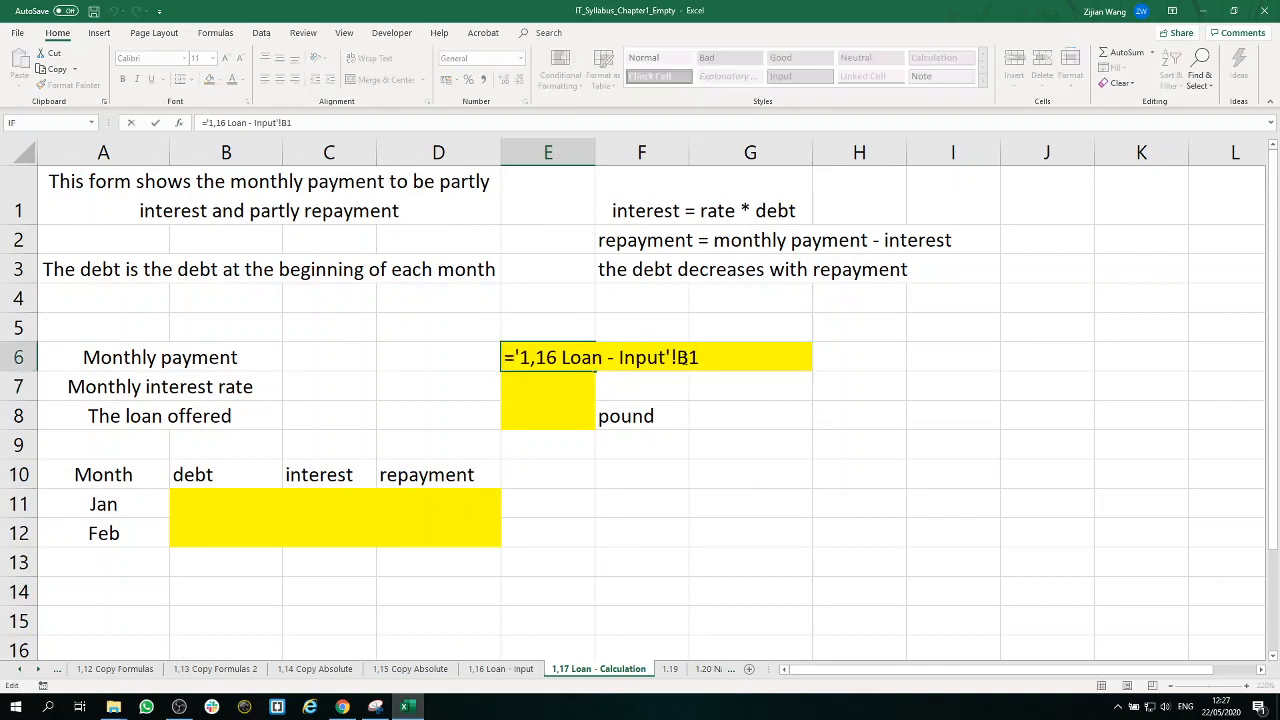
left_click_drag(698, 357, 514, 357)
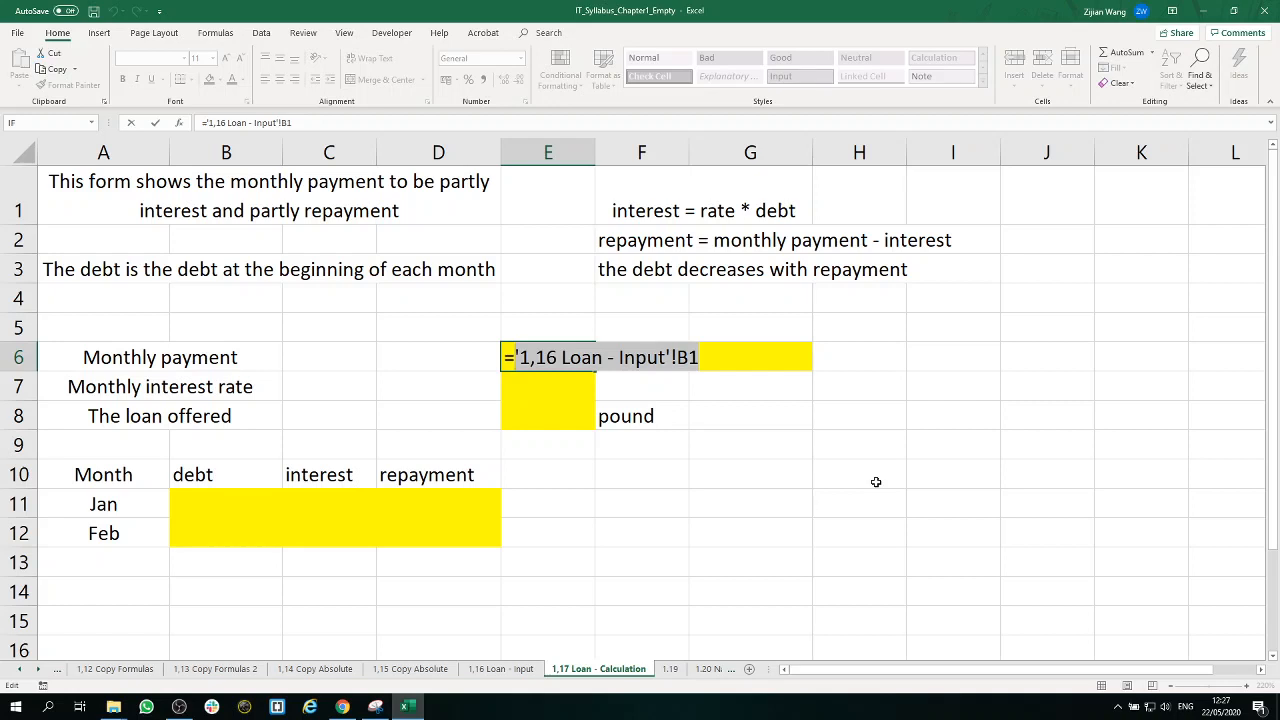
key("Return")
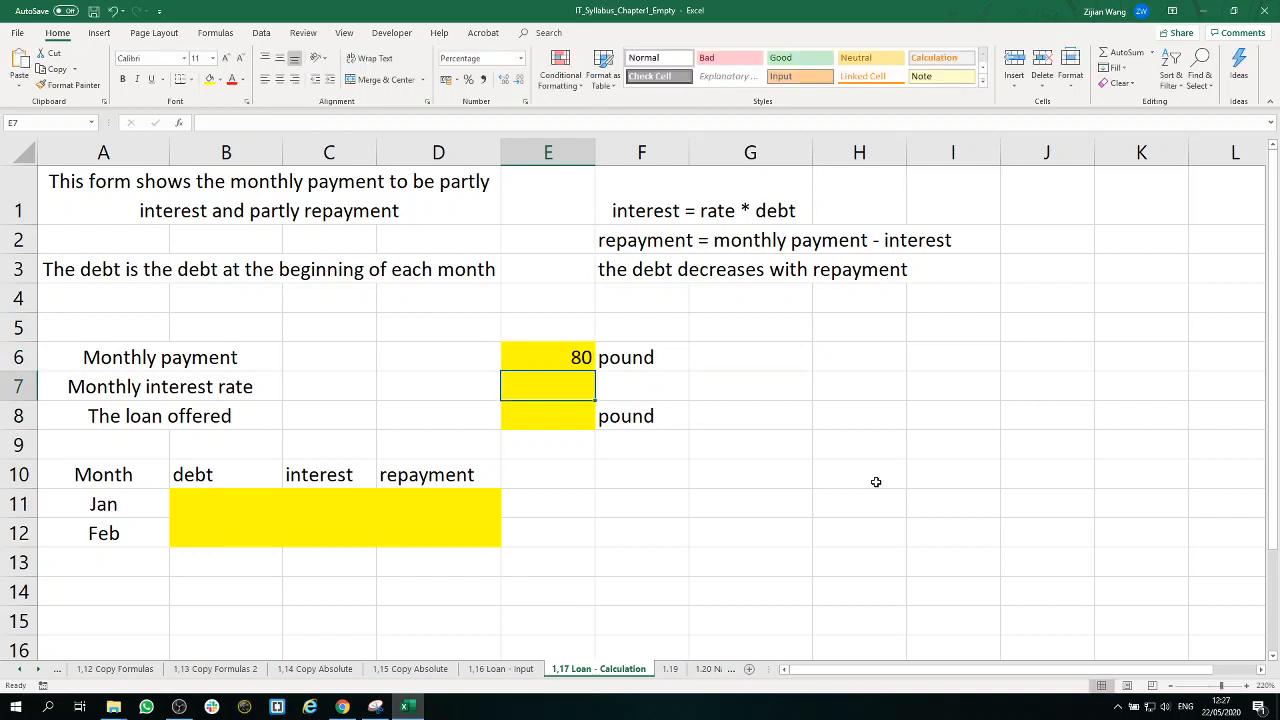
- Link the monthly interest rate in E7 to cell B2 of the 1,16 Loan - Input sheet
type("=")
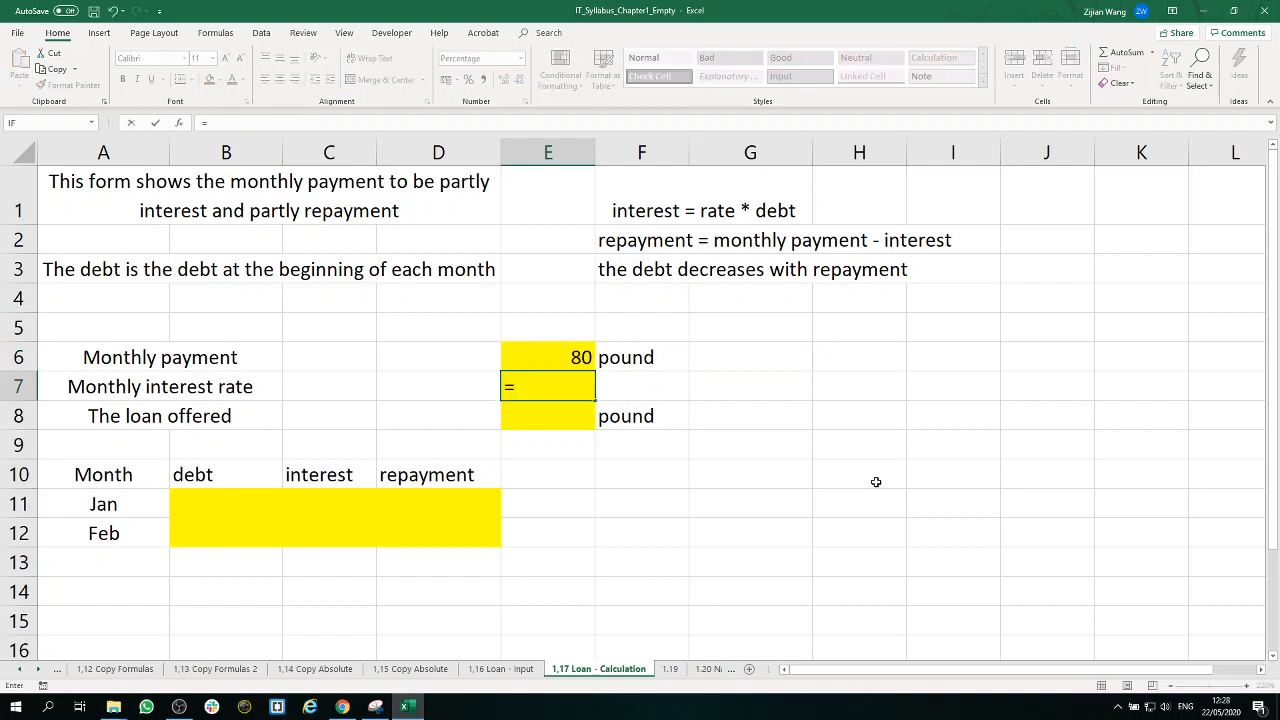
left_click(497, 668)
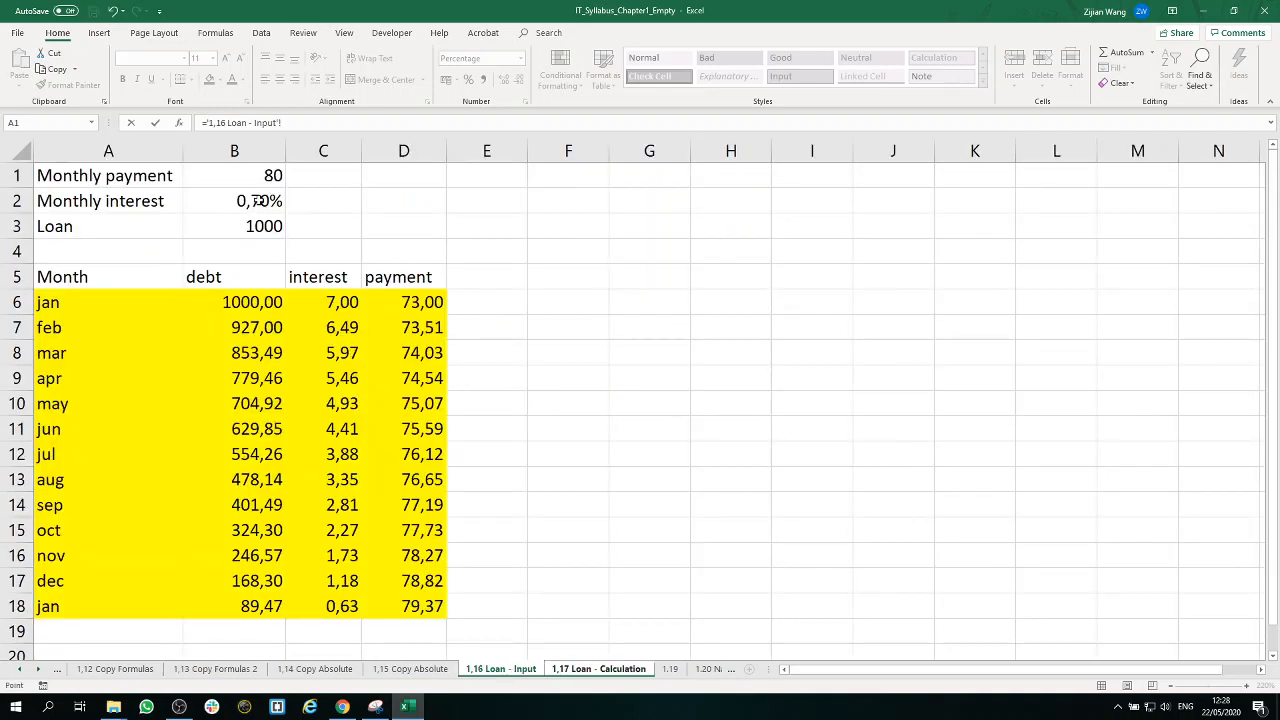
left_click(258, 200)
key("Return")
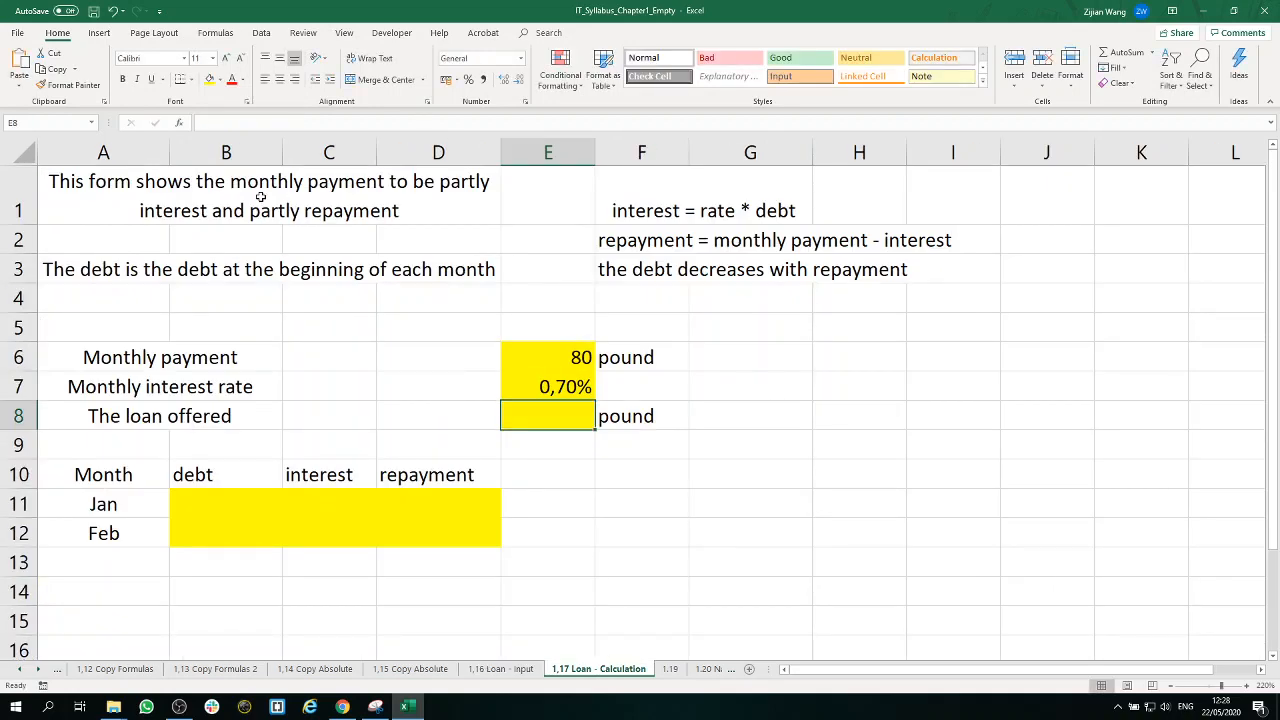
- Link the loan offered in E8 to cell B3 of the 1,16 Loan - Input sheet
type("=")
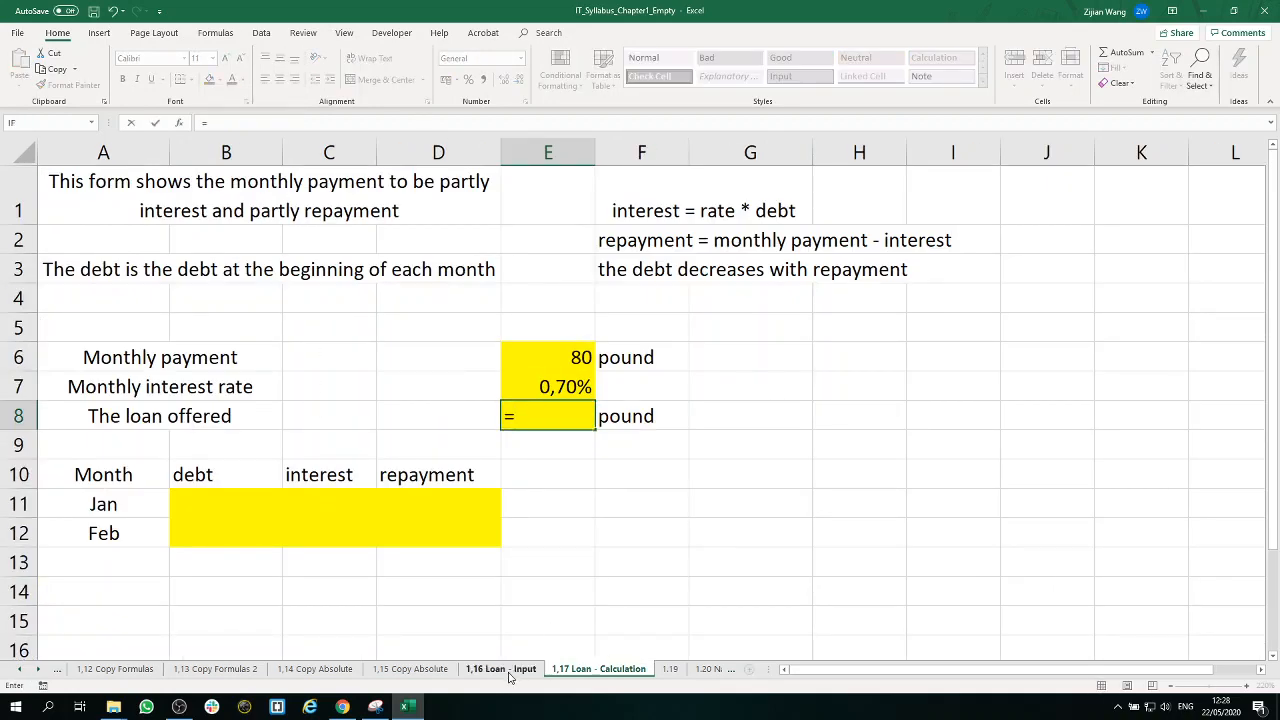
left_click(503, 669)
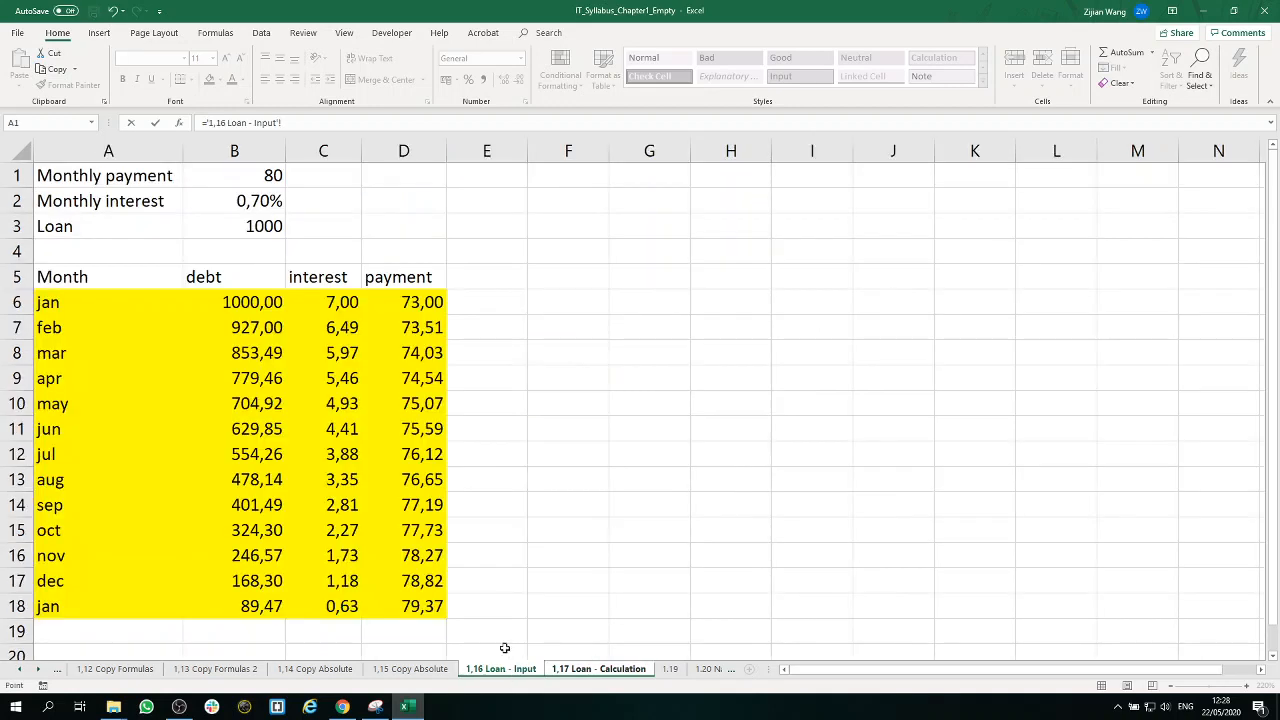
left_click(247, 227)
key("Return")
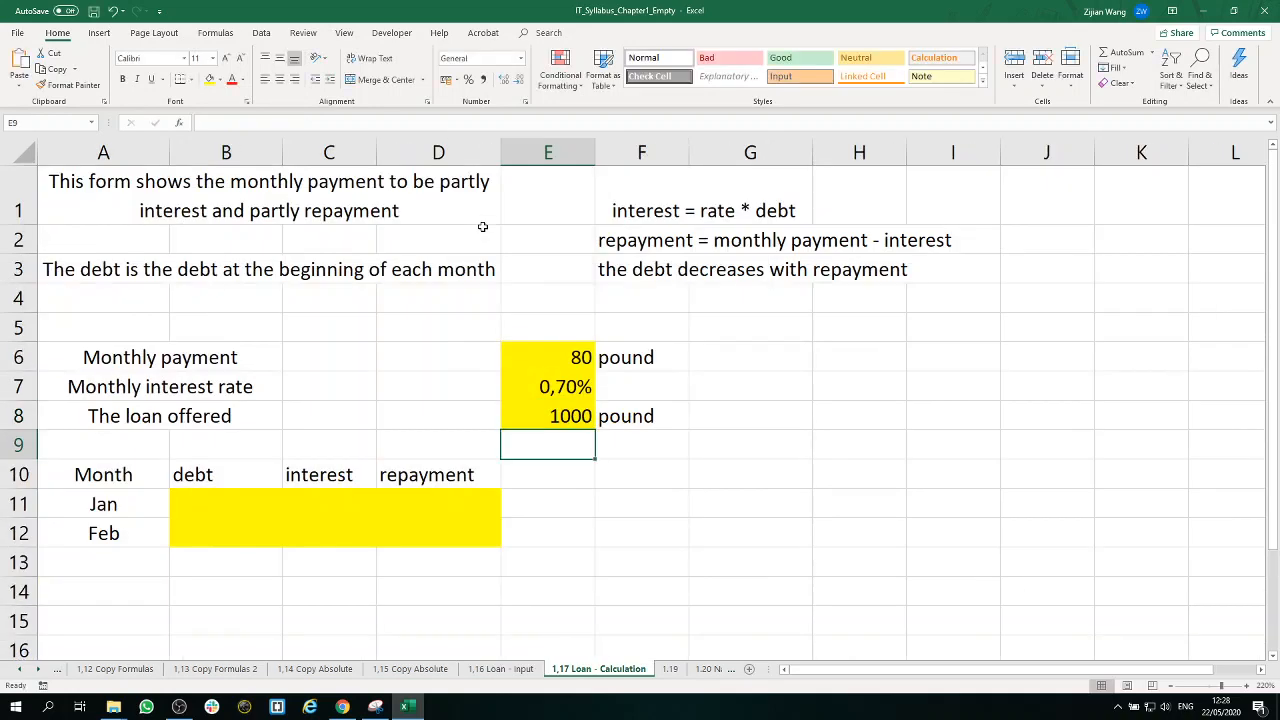
- Check the linked cells E6:E8 against their source values on the 1,16 Loan - Input sheet
left_click_drag(580, 352, 581, 414)
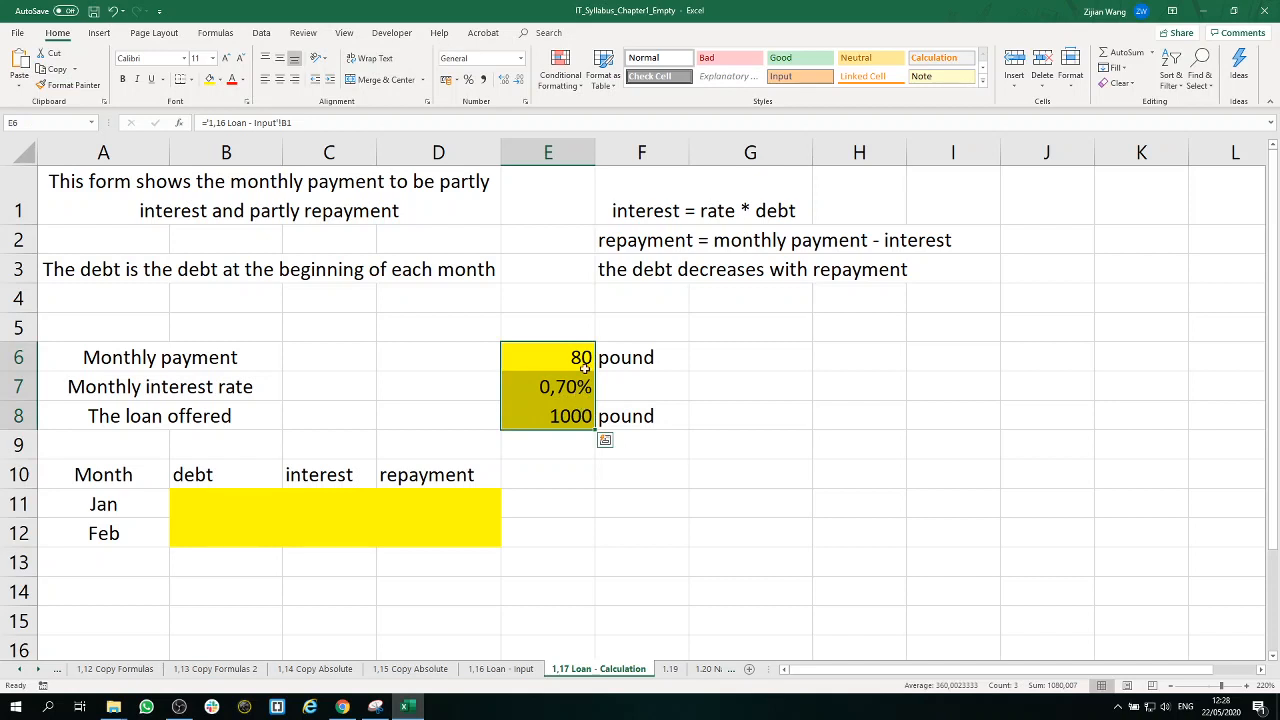
left_click(795, 377)
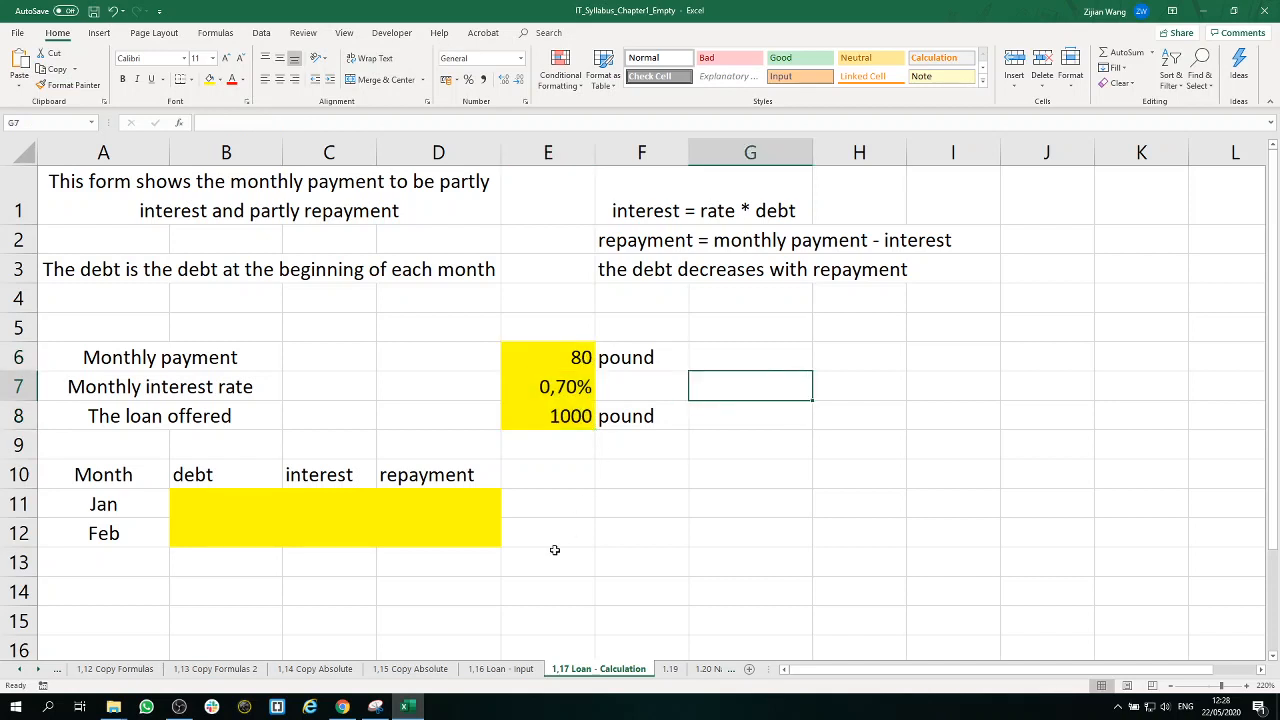
left_click(505, 668)
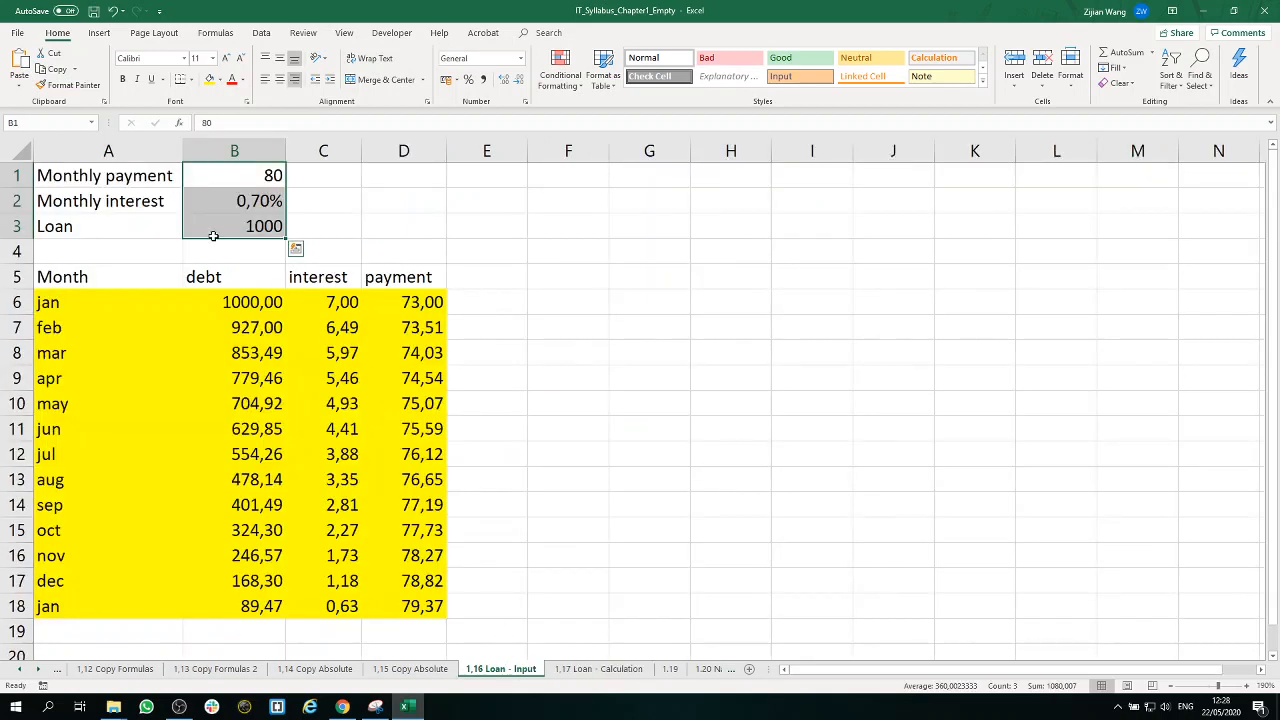
- Set the monthly payment in B1 of the 1,16 Loan - Input sheet to 70 and check linked cell E6 on 1,17 Loan - Calculation
left_click(264, 172)
type("70")
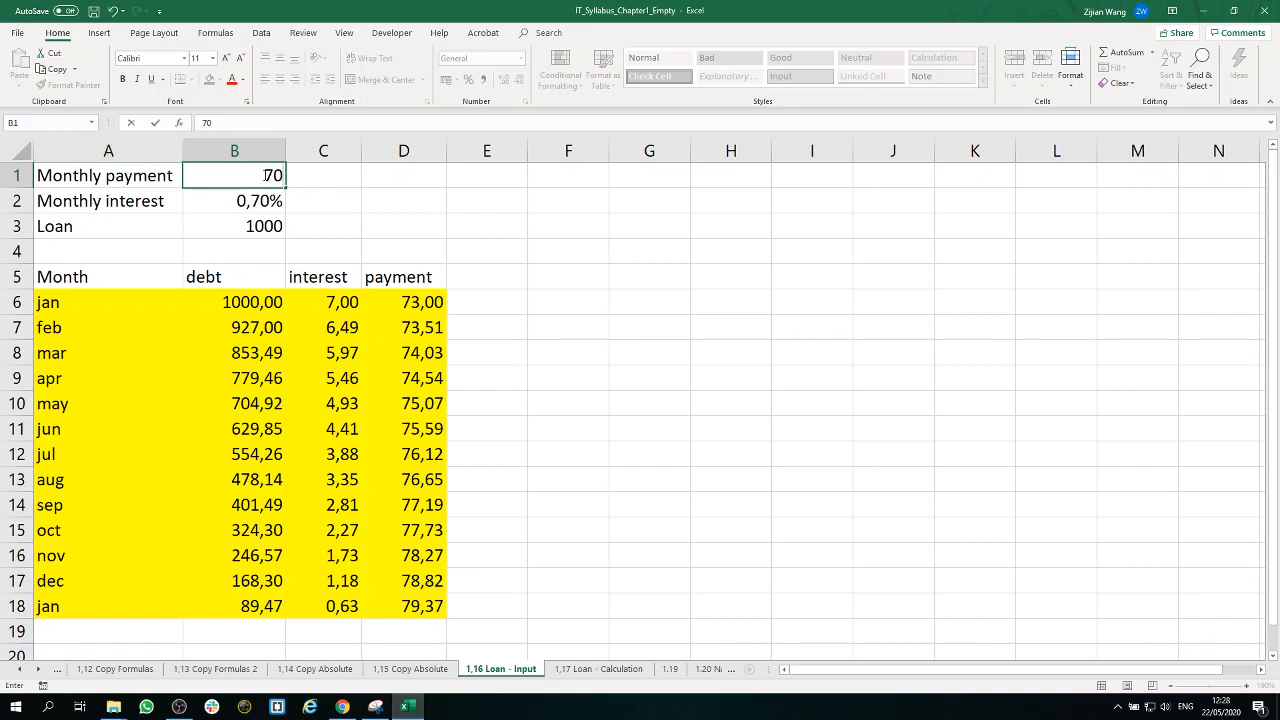
left_click(565, 228)
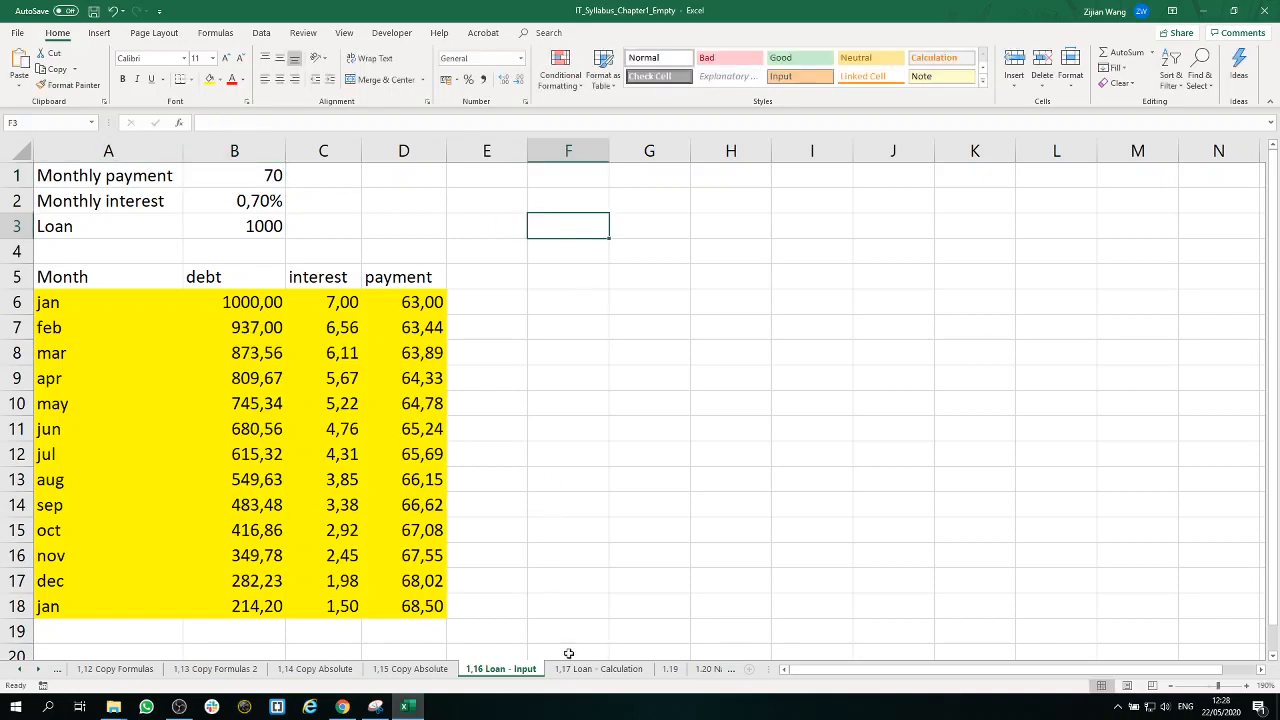
left_click(597, 672)
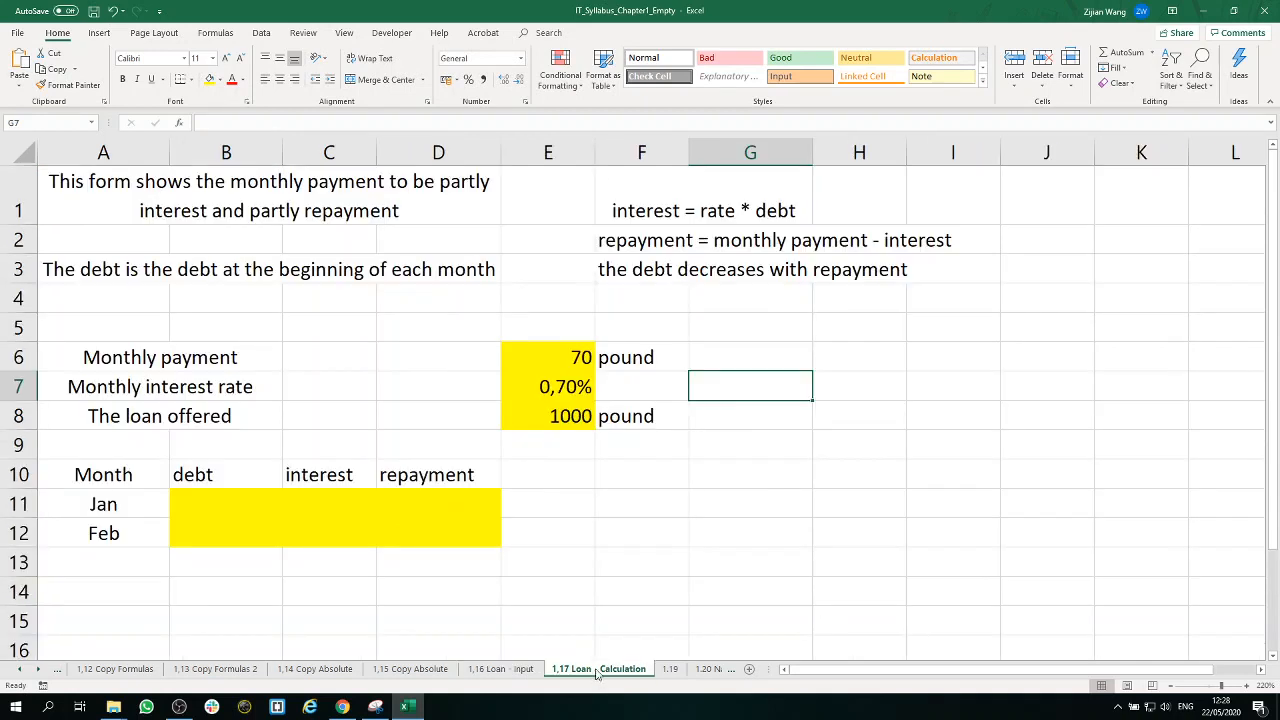
left_click(577, 357)
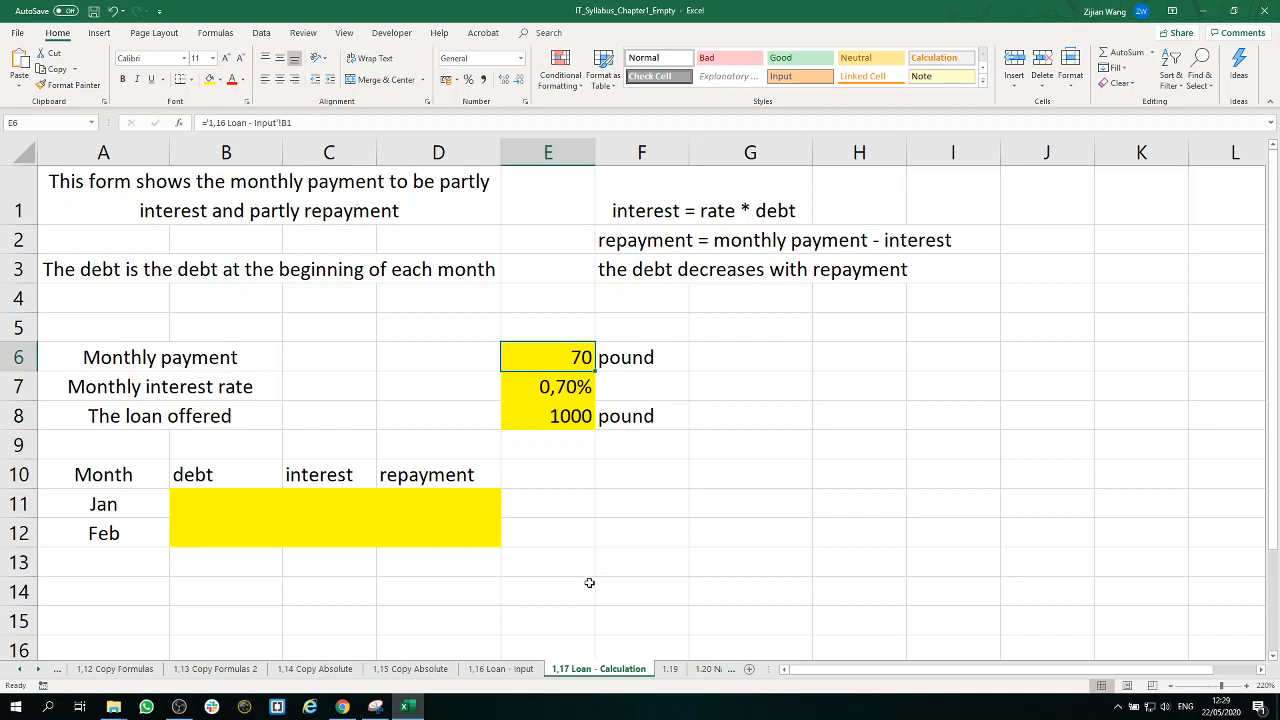
- Set the monthly payment in B1 of the 1,16 Loan - Input sheet back to 80 and return to 1,17 Loan - Calculation
left_click(500, 668)
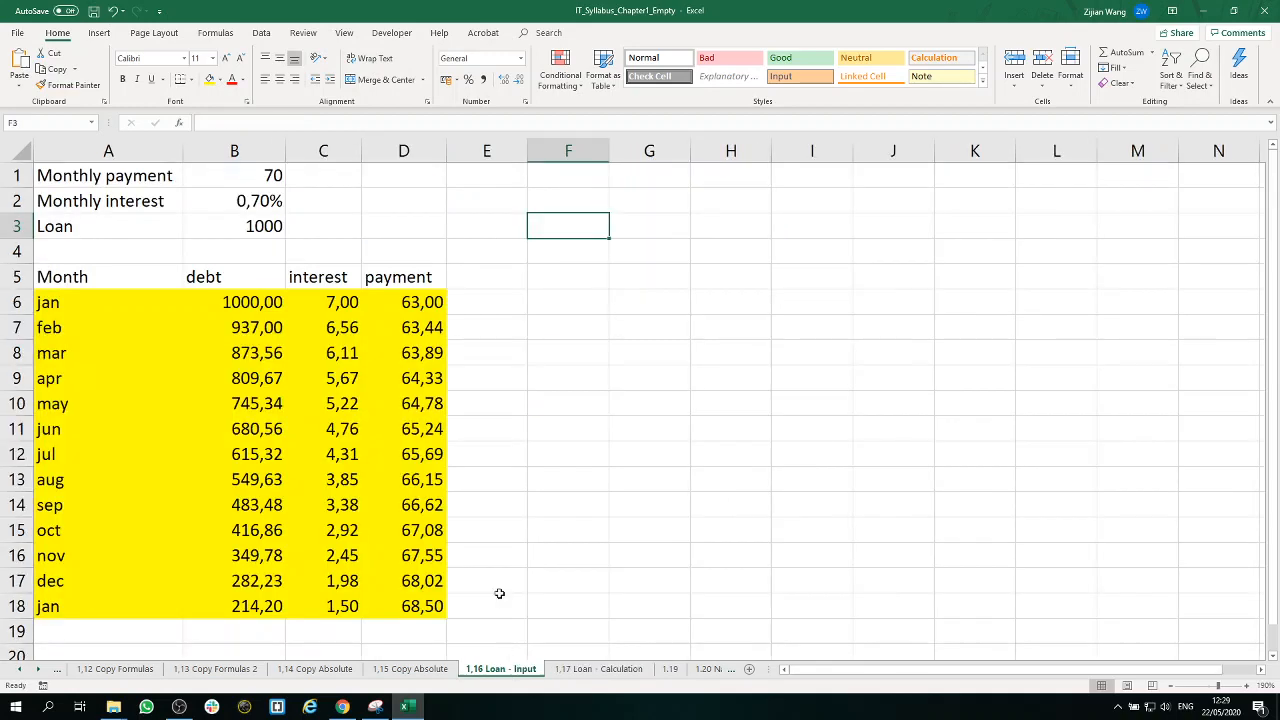
left_click(268, 178)
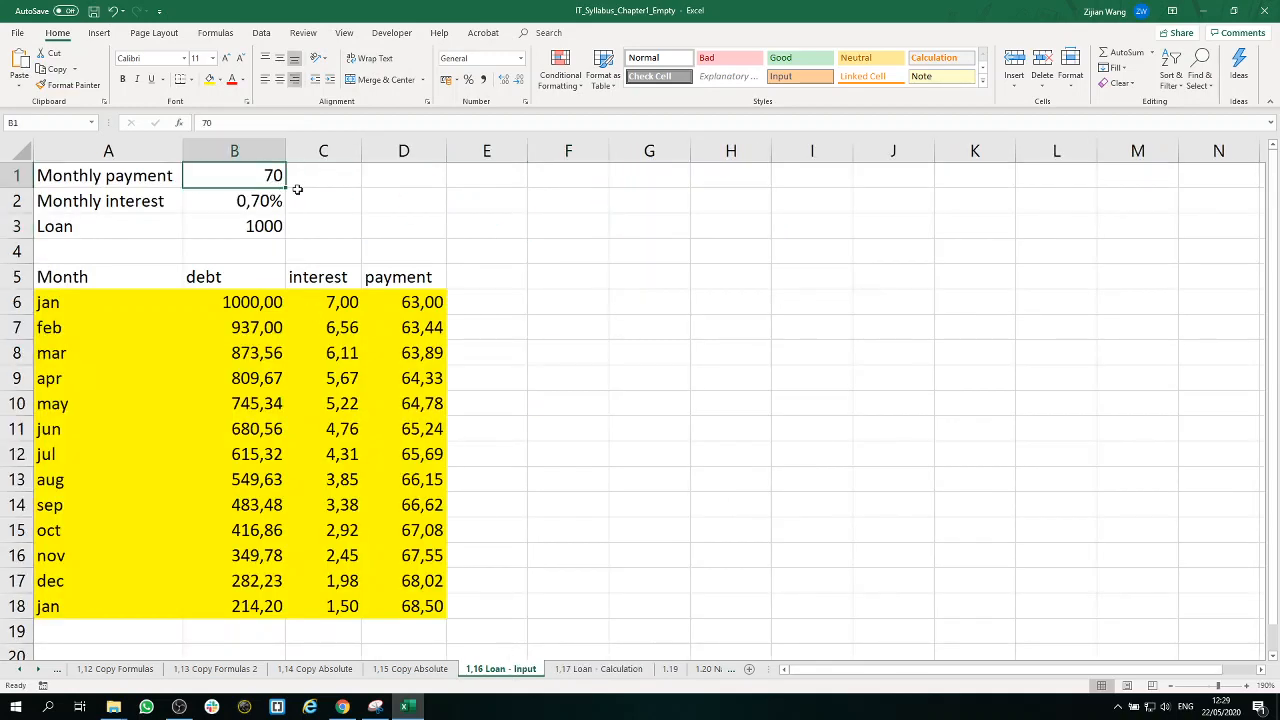
type("80")
left_click(775, 387)
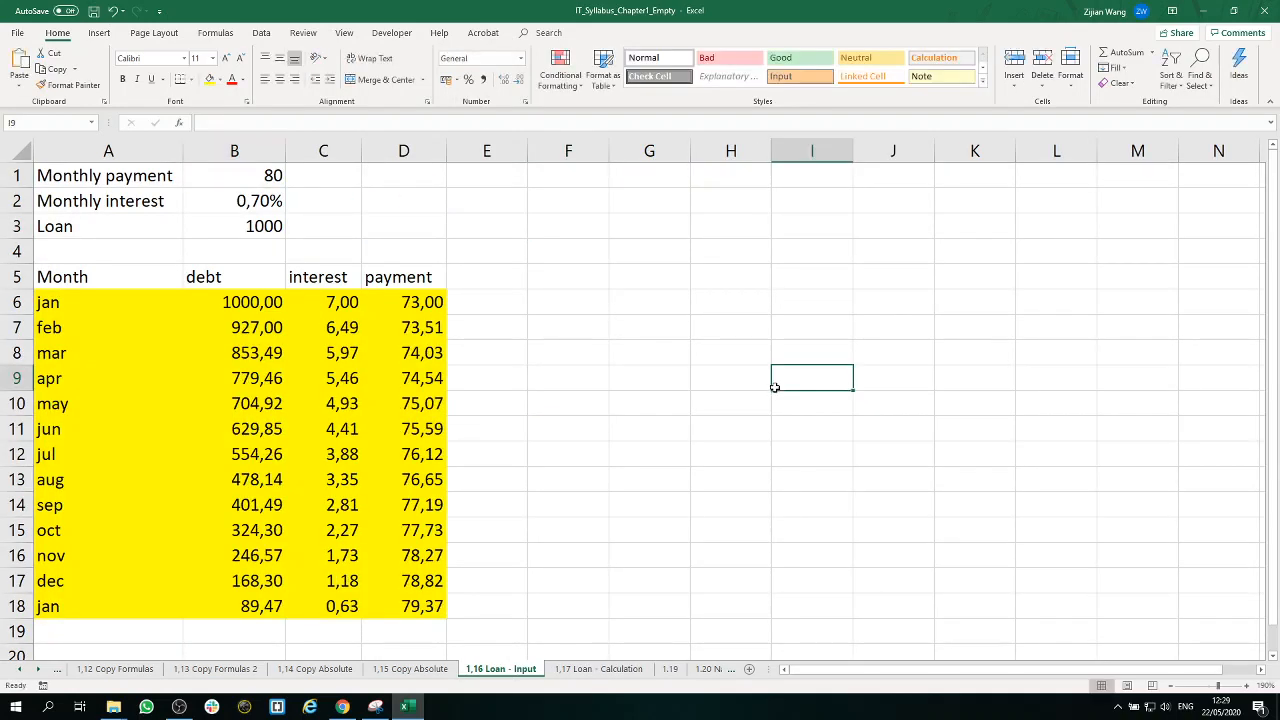
left_click(598, 668)
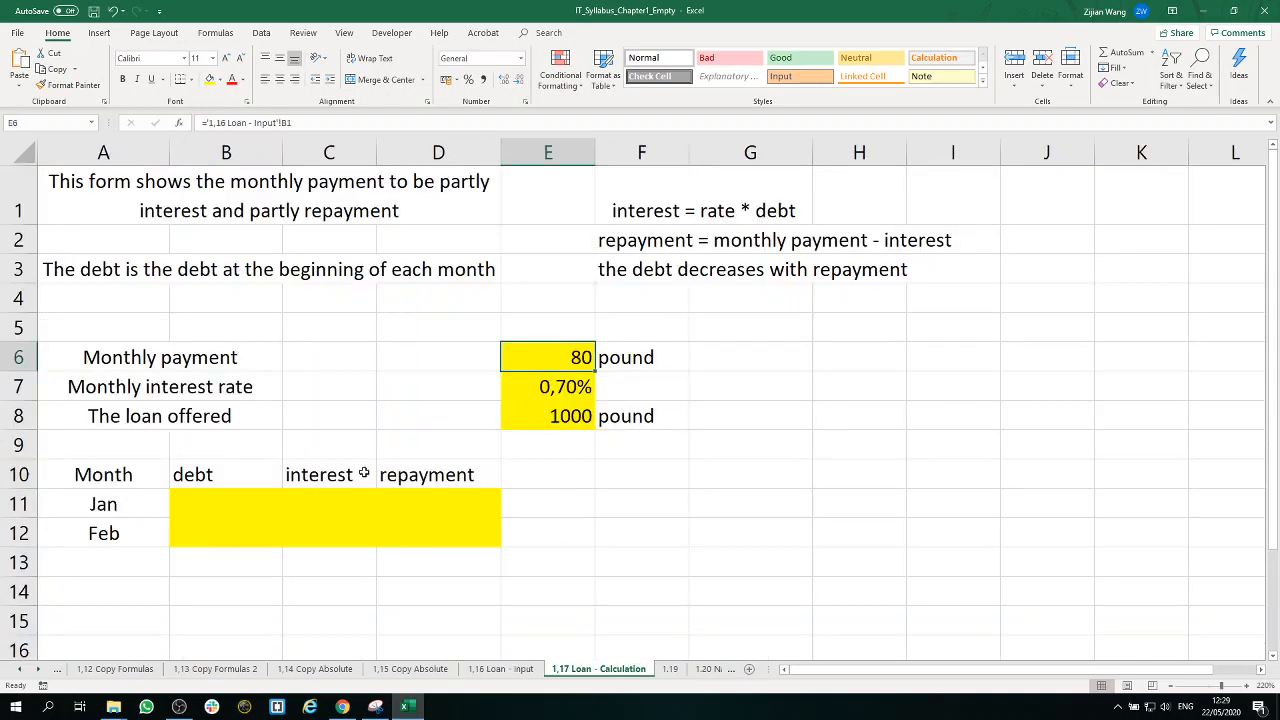
- Link January's debt in B11 to the loan offered in E8
left_click(223, 505)
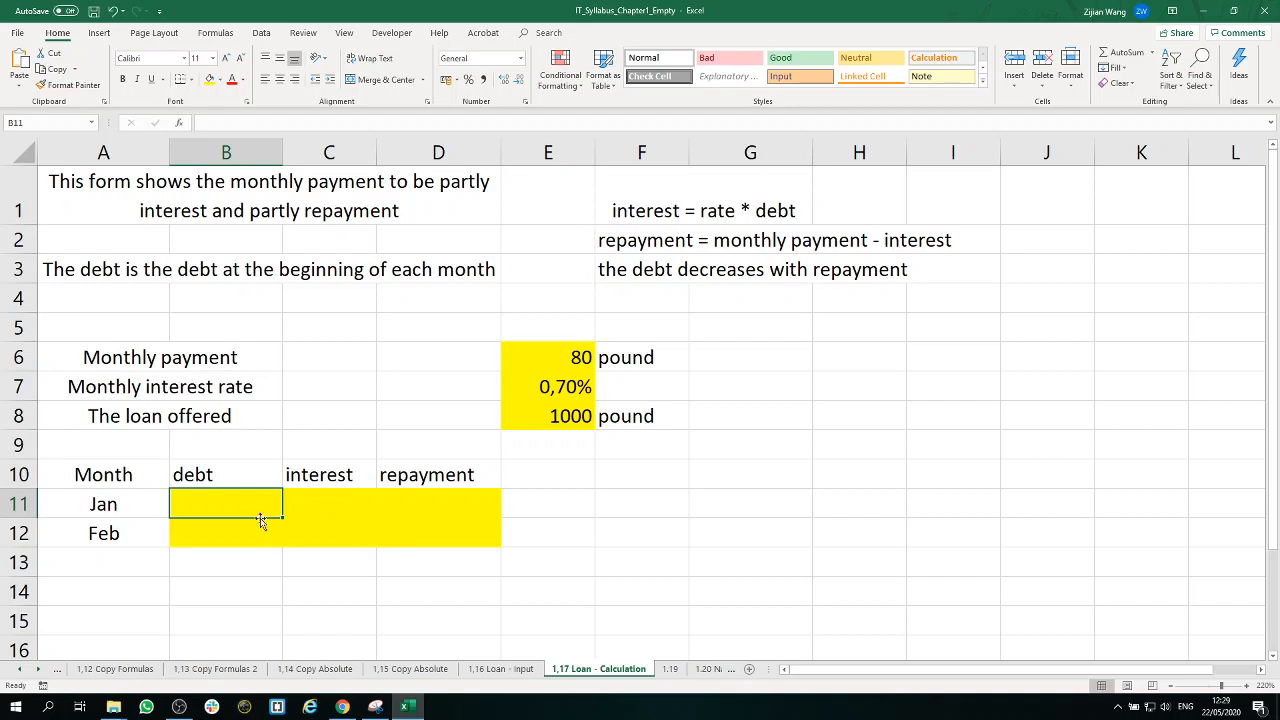
left_click(430, 533)
left_click_drag(430, 533, 183, 503)
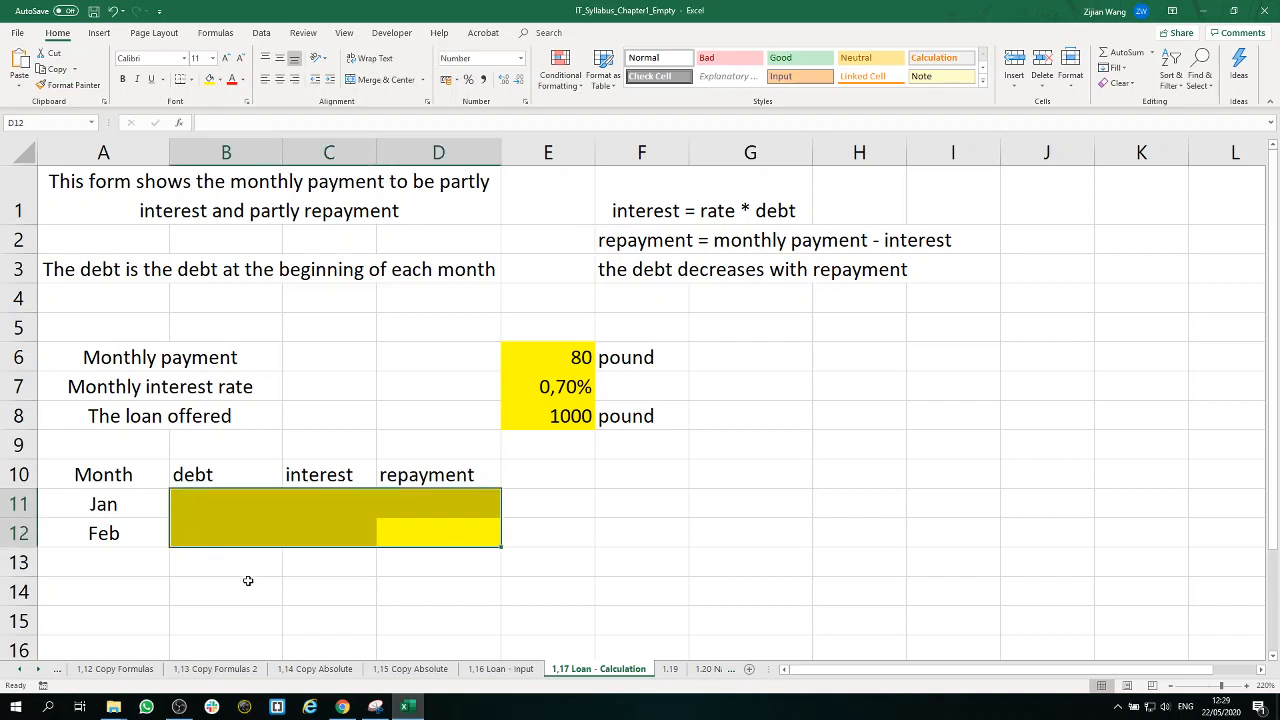
left_click(498, 669)
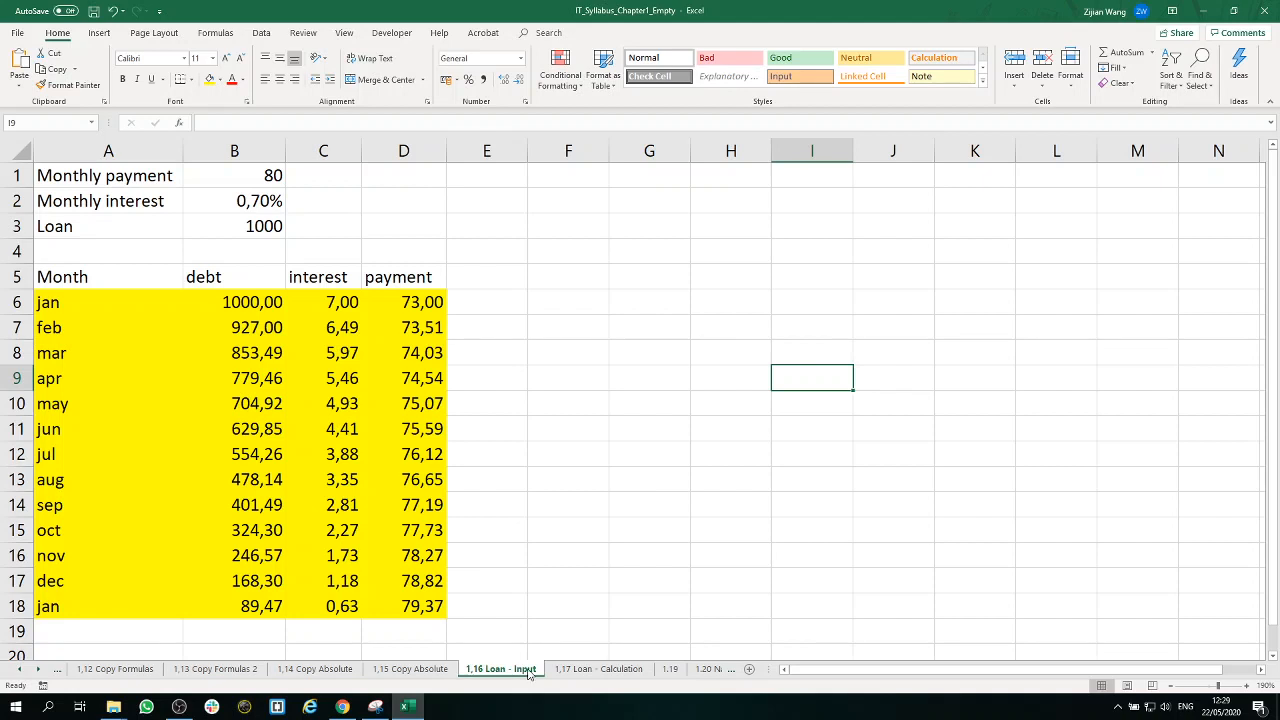
left_click(621, 669)
left_click(218, 504)
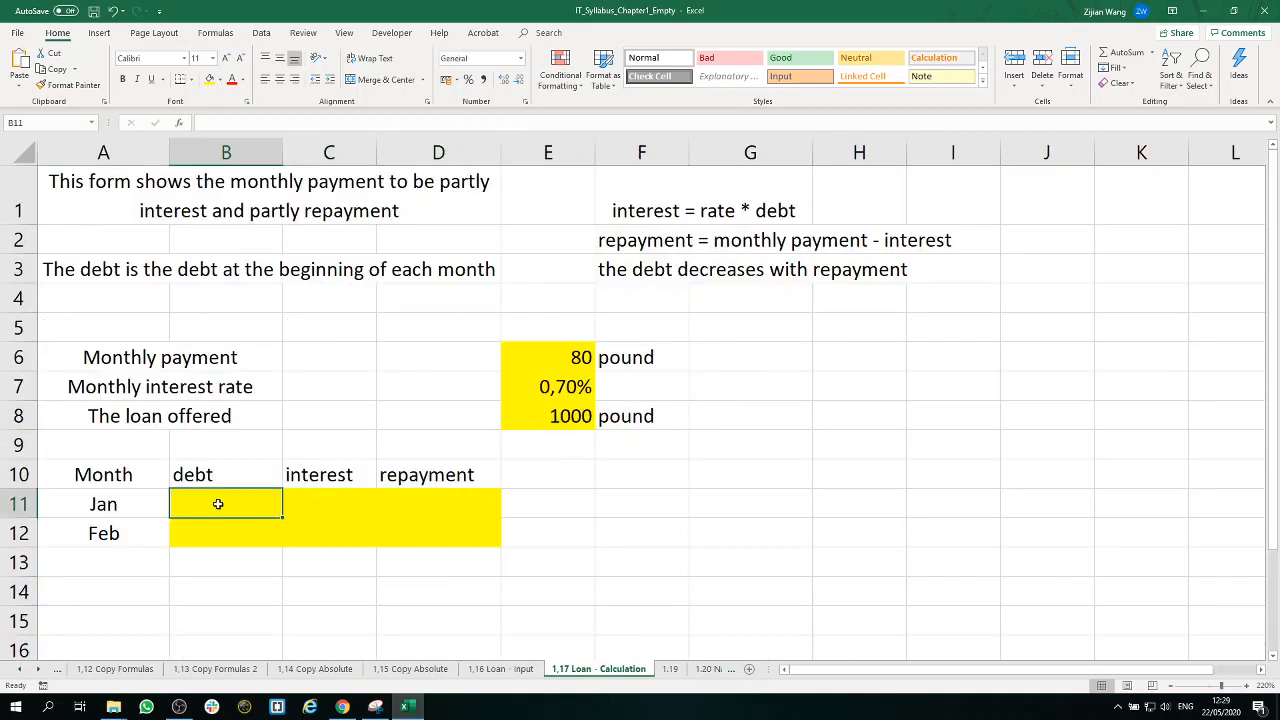
type("=")
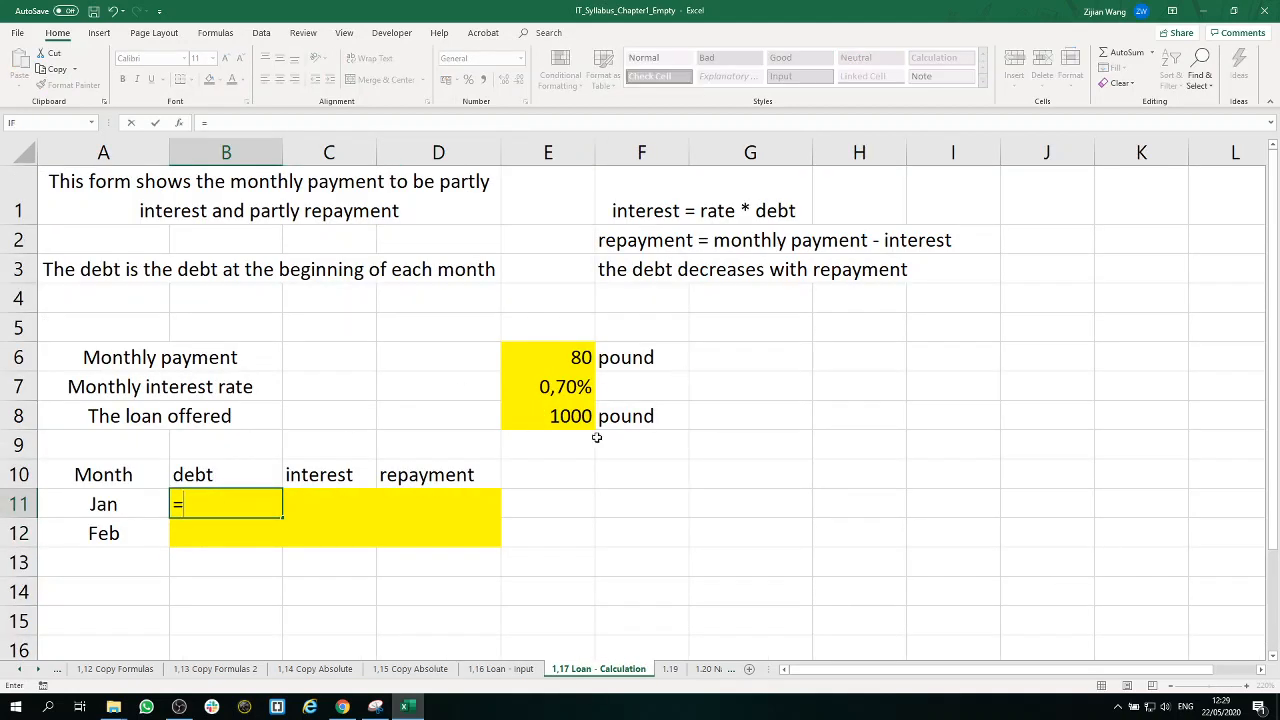
left_click(583, 422)
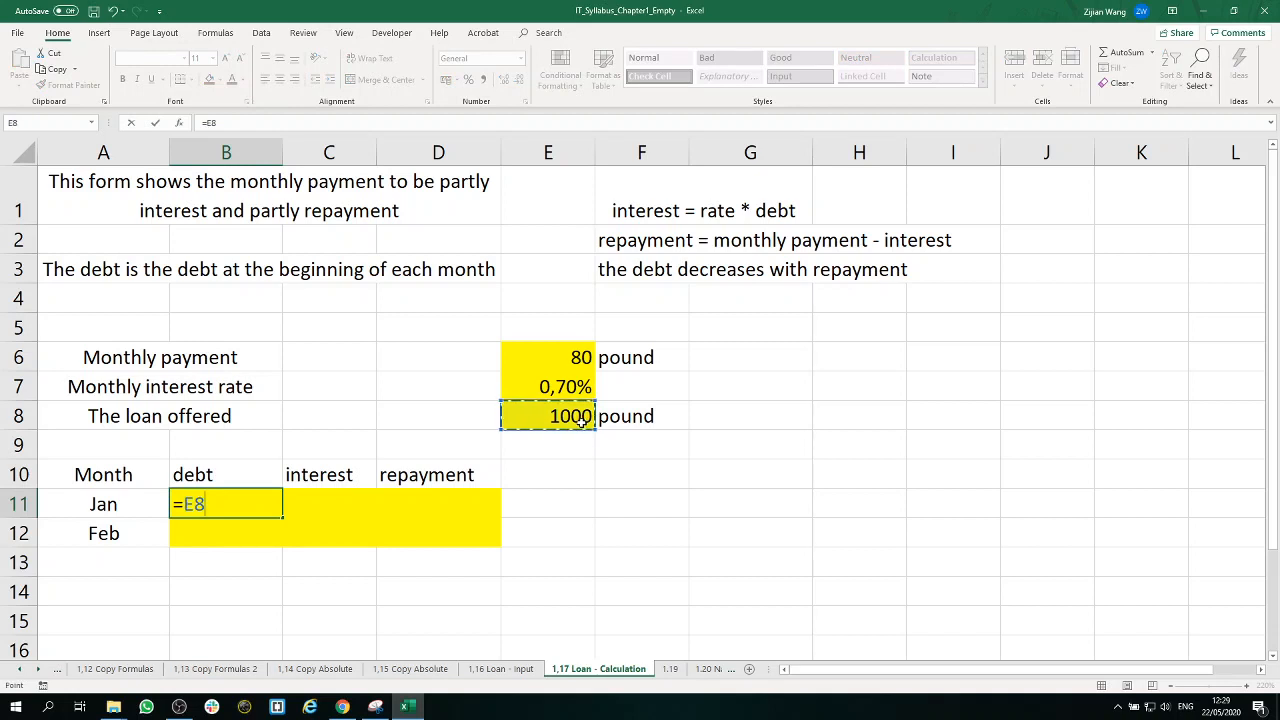
key("Return")
- Calculate January's interest in C11 as debt times monthly interest rate with a fixed row for the rate, =B11*E$7
left_click(343, 508)
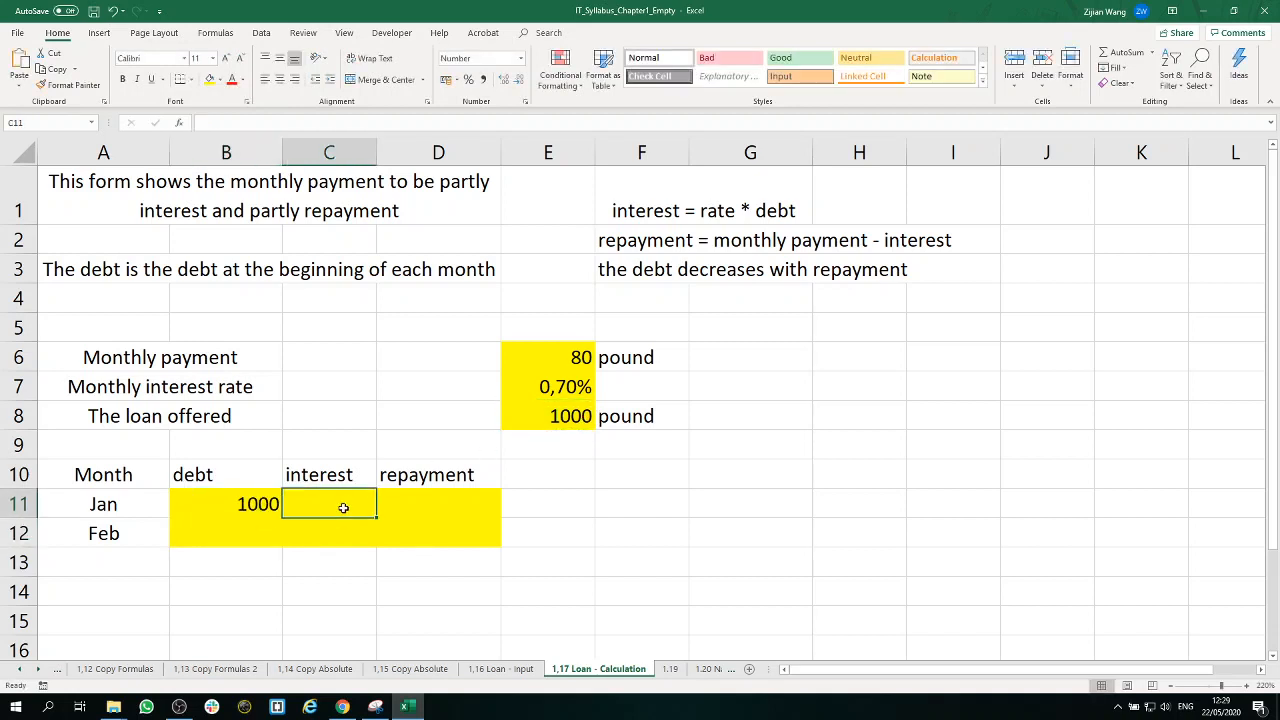
type("=")
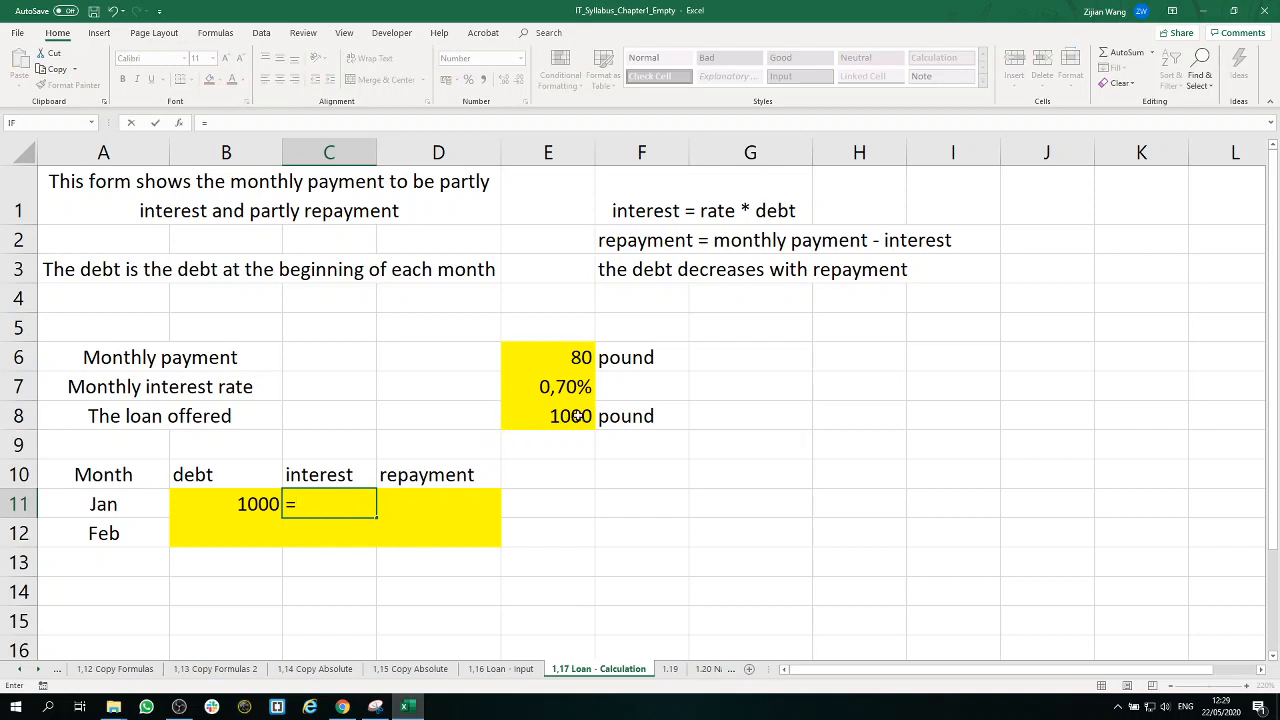
left_click(253, 503)
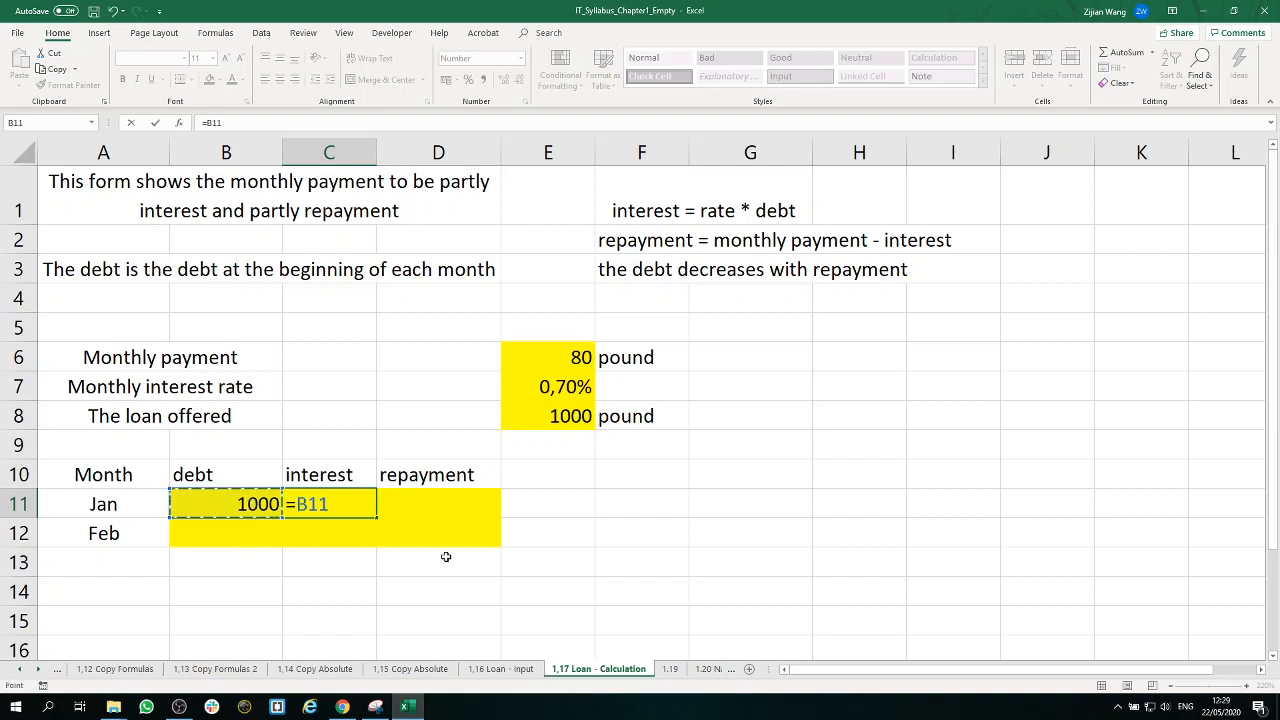
type("*/")
key("BackSpace")
left_click(555, 390)
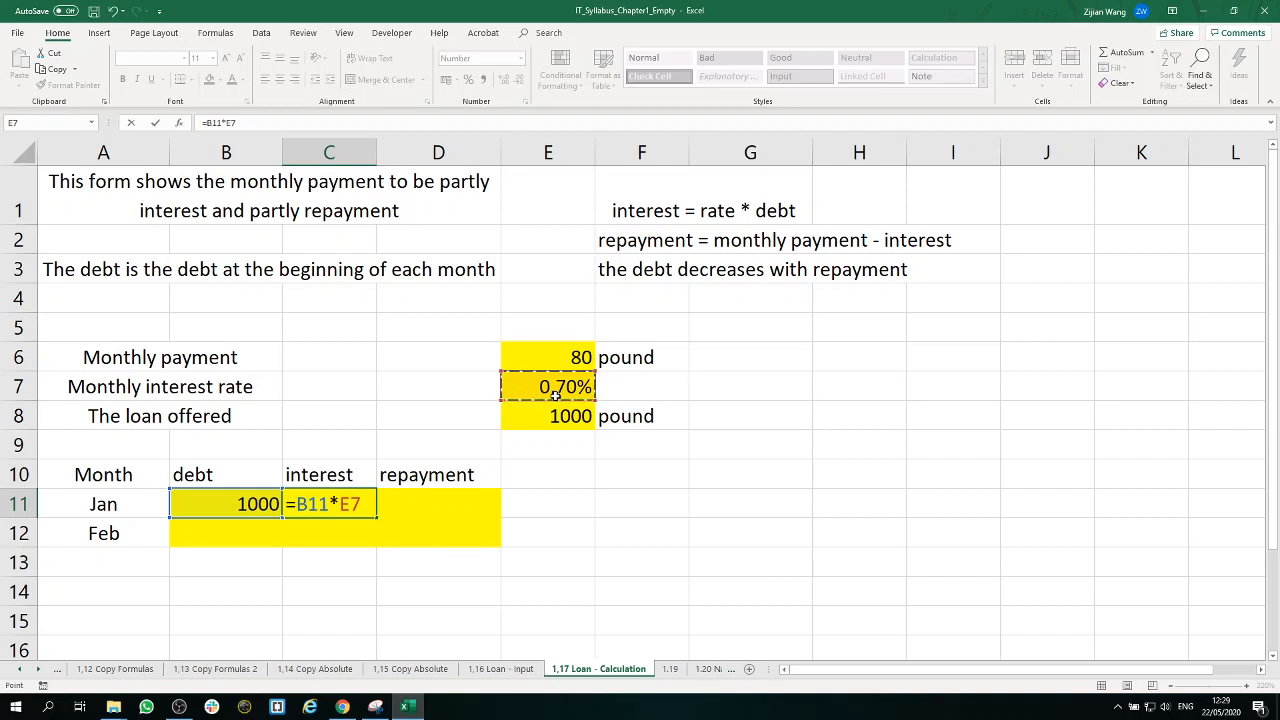
key("F4")
key("F4")
left_click_drag(341, 504, 373, 504)
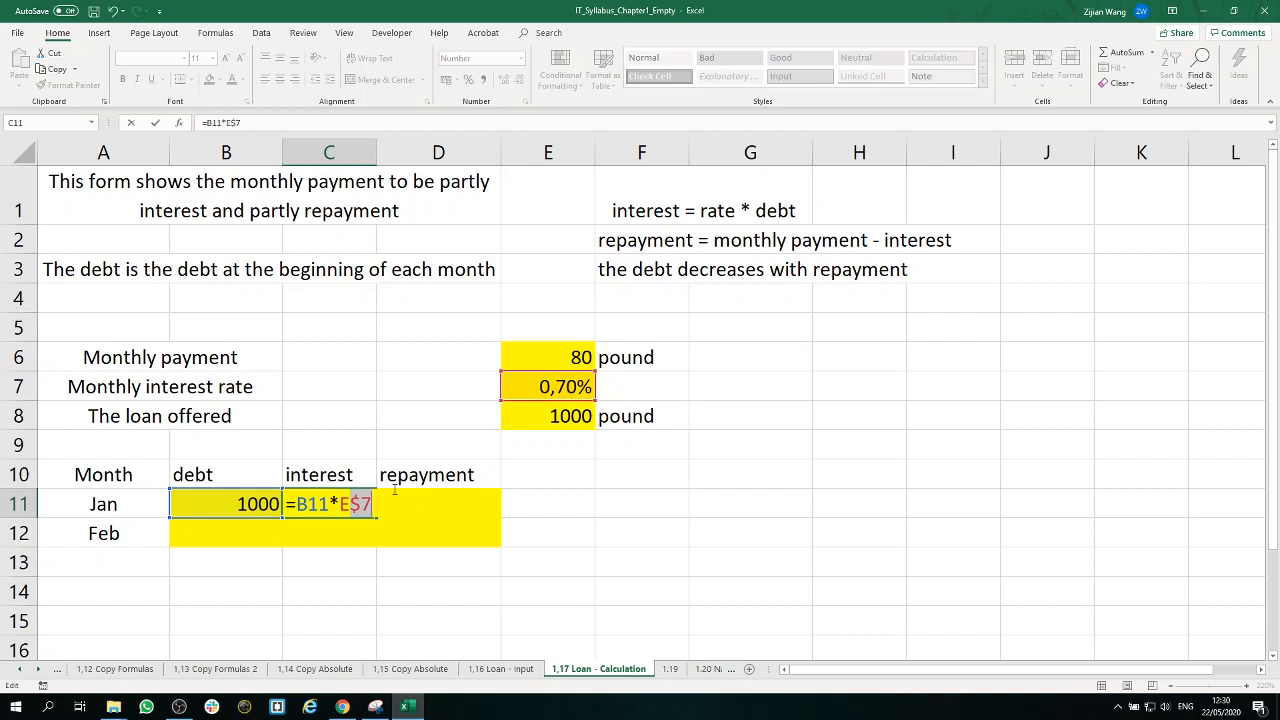
key("Return")
- Calculate January's repayment in D11 as monthly payment minus interest with a fixed row for the payment, =E$6-C11
left_click(440, 504)
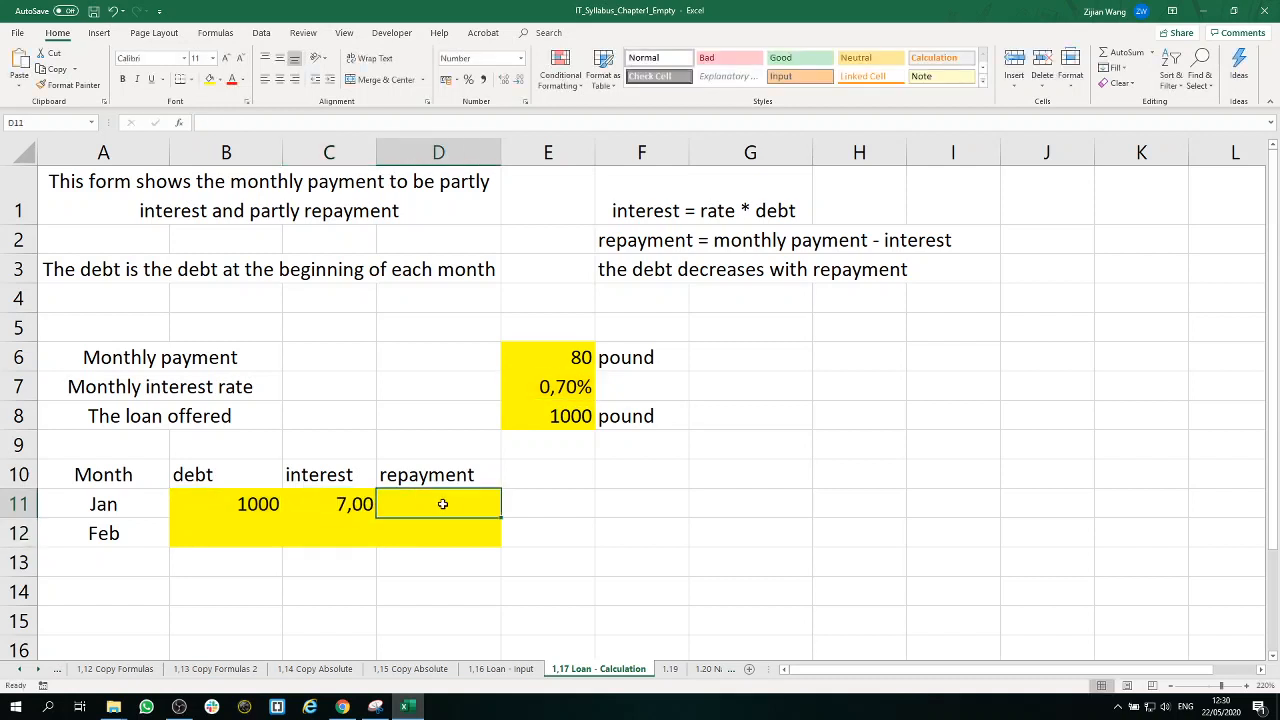
type("=")
left_click(560, 358)
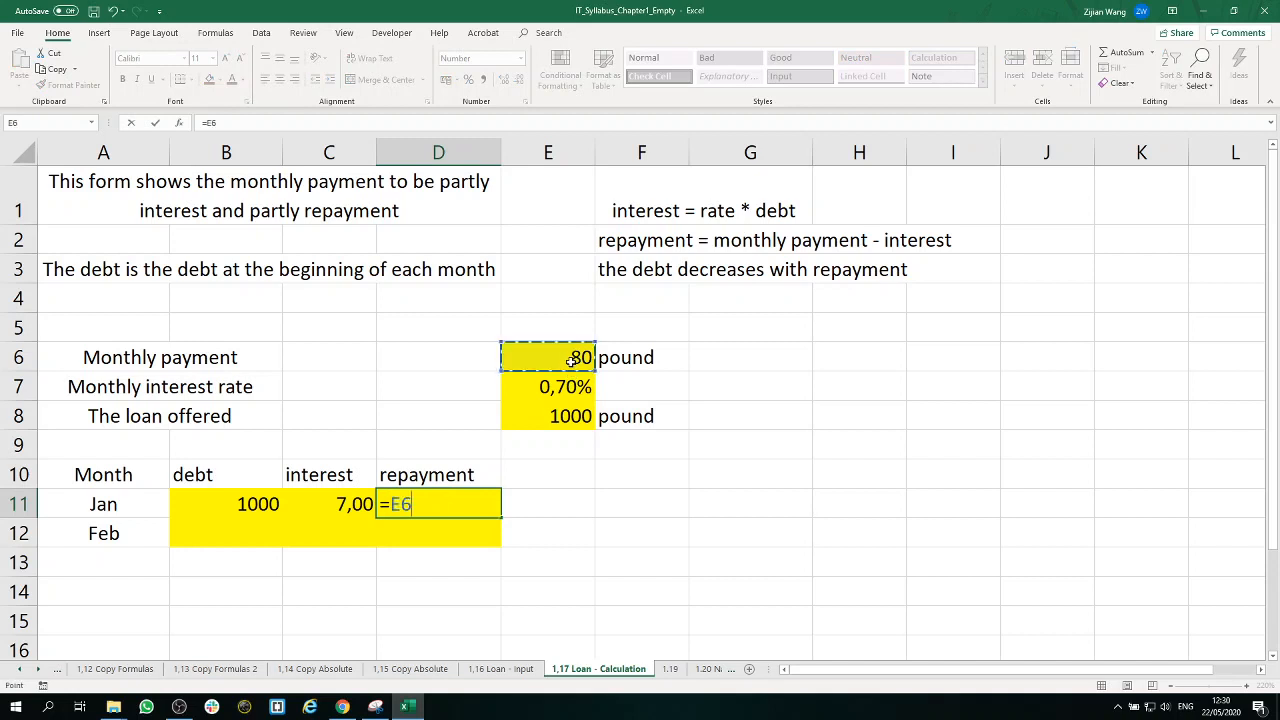
key("F4")
key("F4")
type("-")
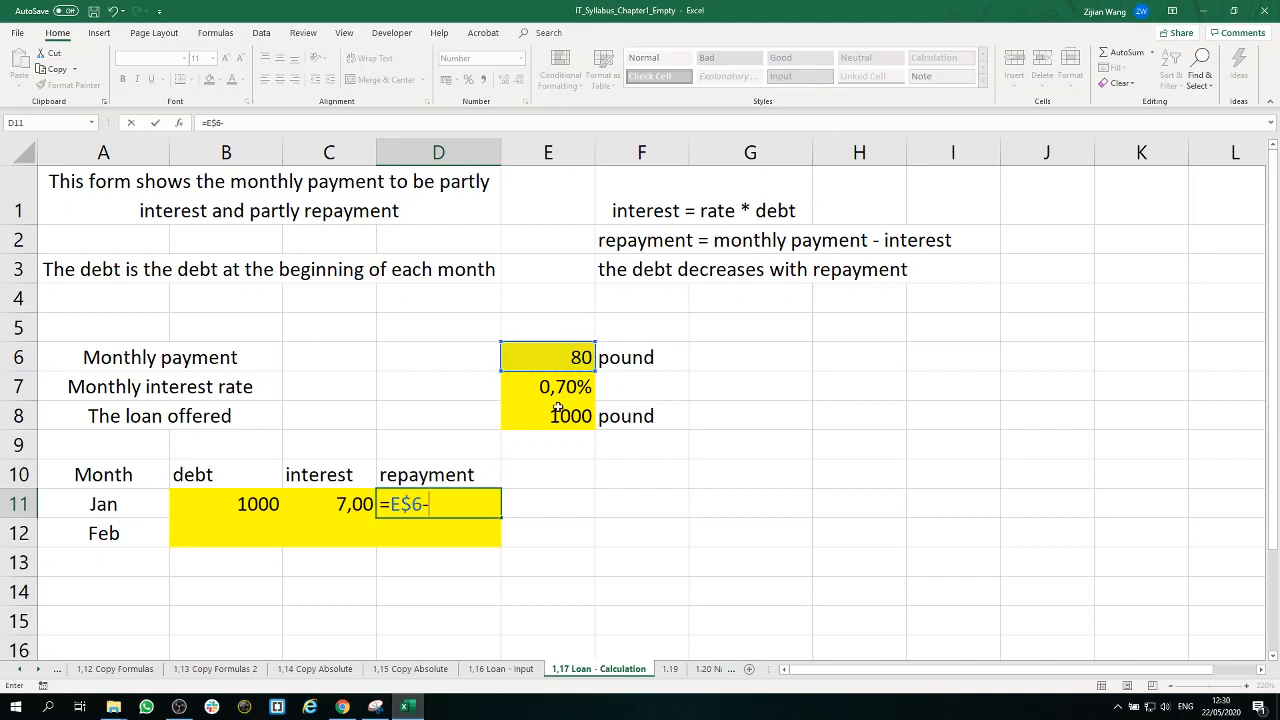
left_click(350, 503)
key("Return")
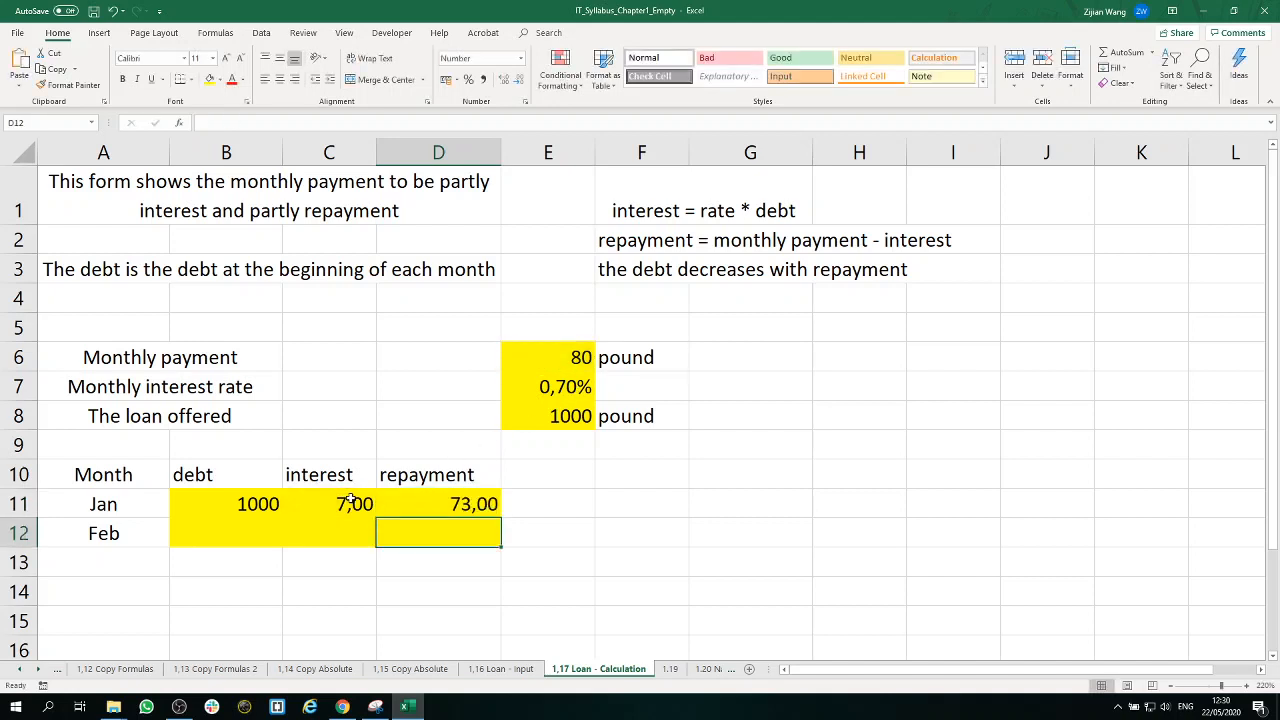
- Calculate February's debt in B12 as January's debt minus January's repayment, =B11-D11
left_click(252, 531)
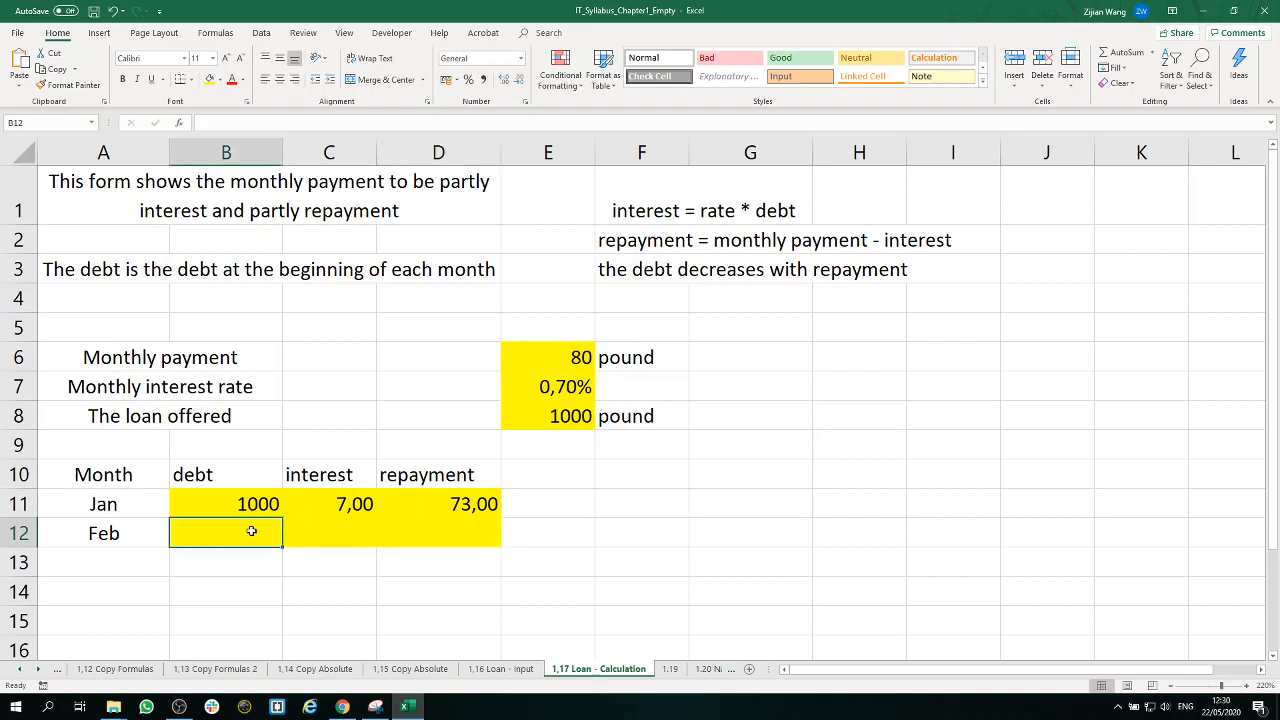
type("=")
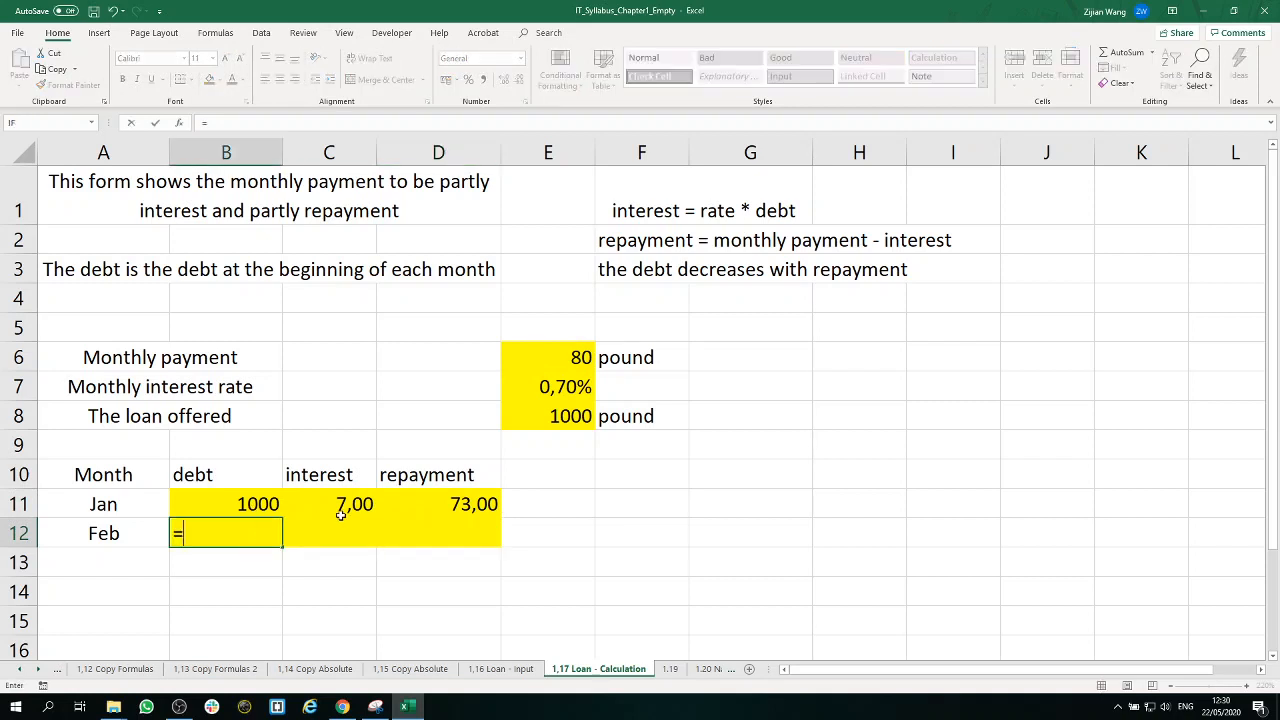
left_click(254, 504)
type("-")
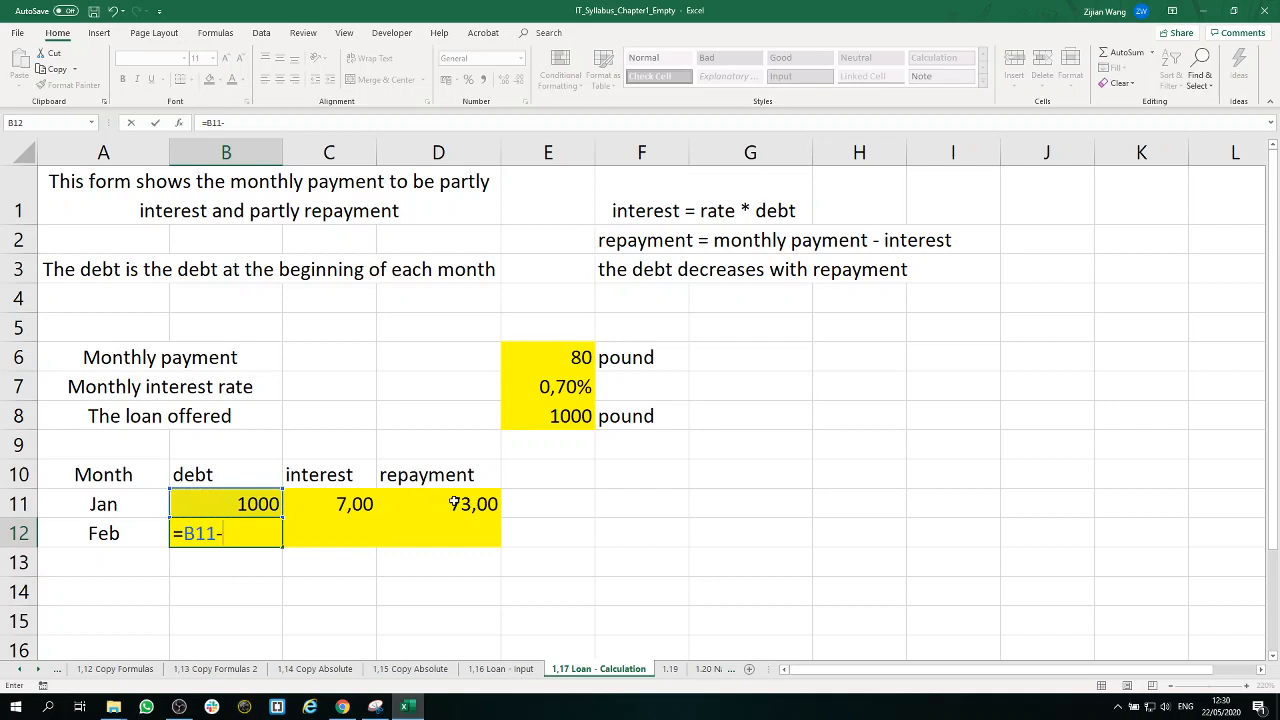
left_click(453, 505)
key("Return")
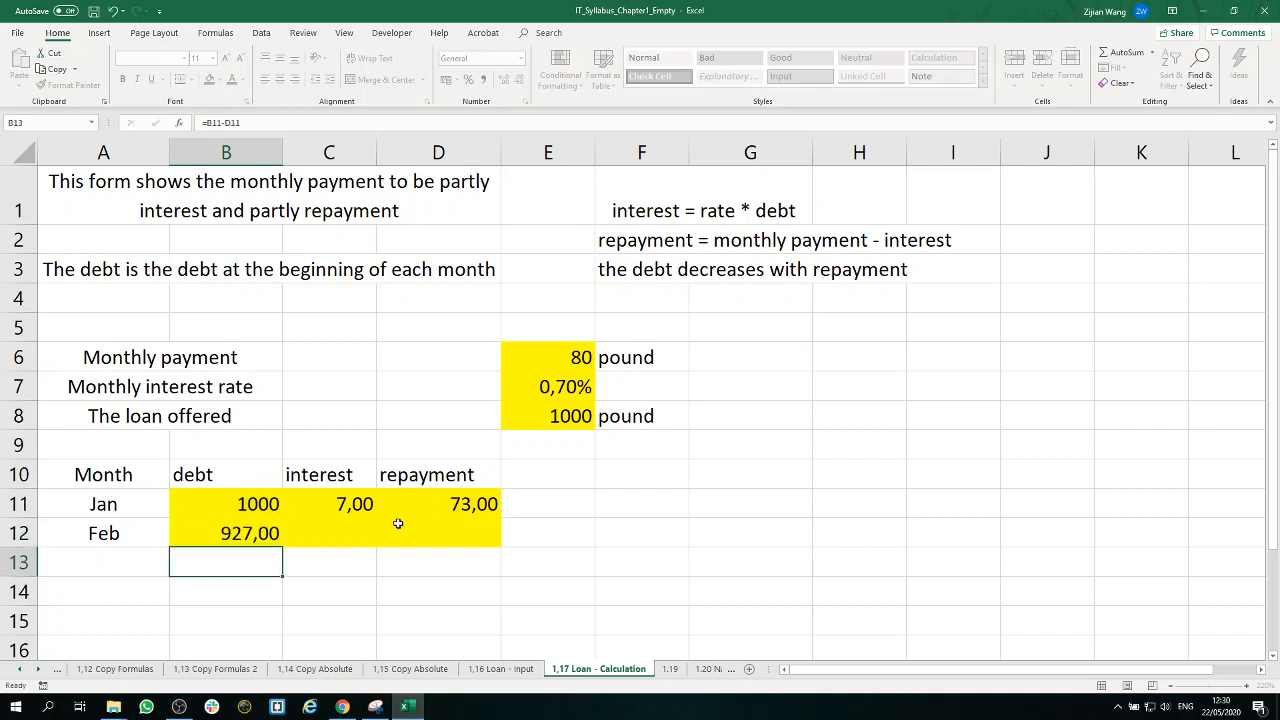
- Copy January's interest and repayment formulas from C11 and D11 down to the February row
left_click(358, 510)
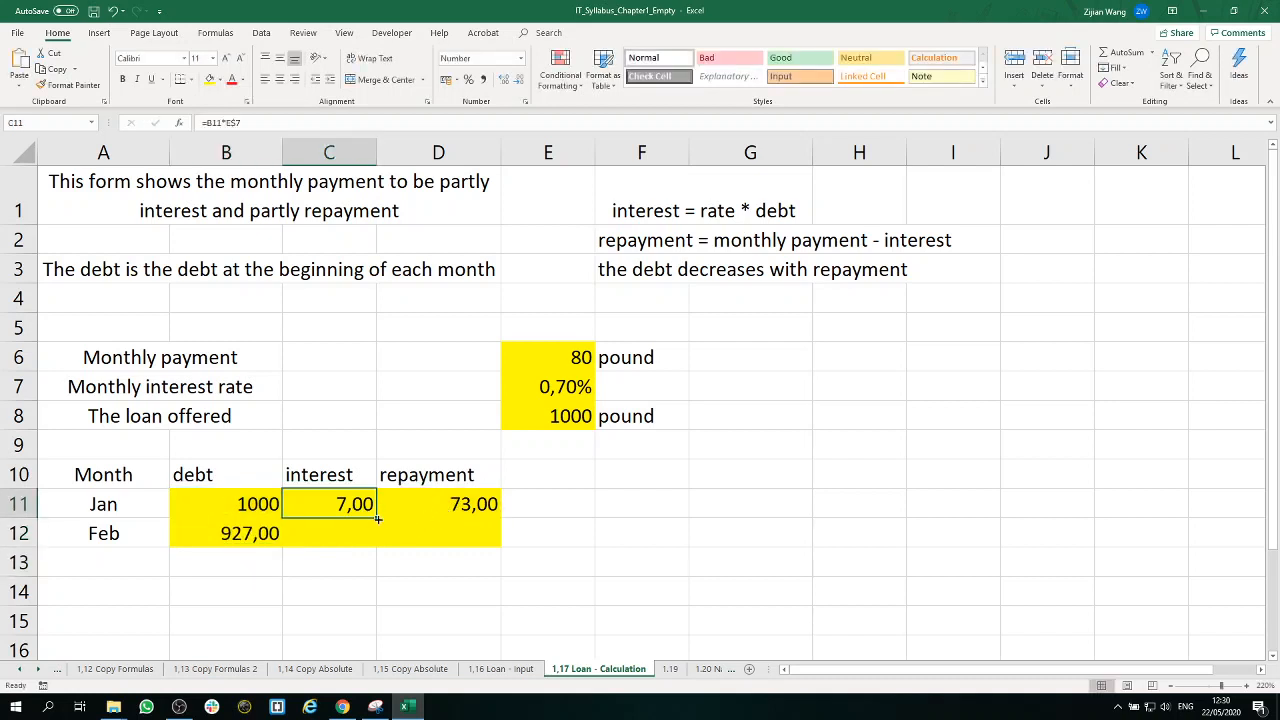
left_click_drag(376, 518, 378, 548)
left_click(440, 510)
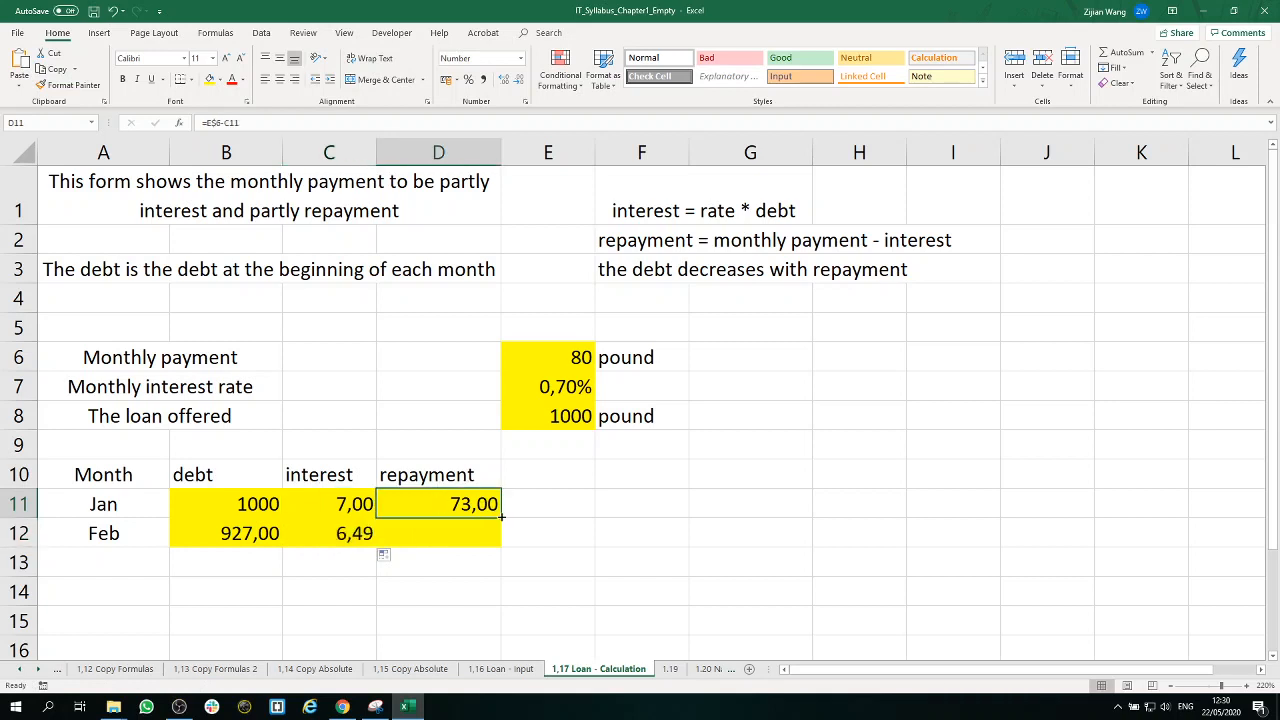
left_click_drag(501, 518, 503, 548)
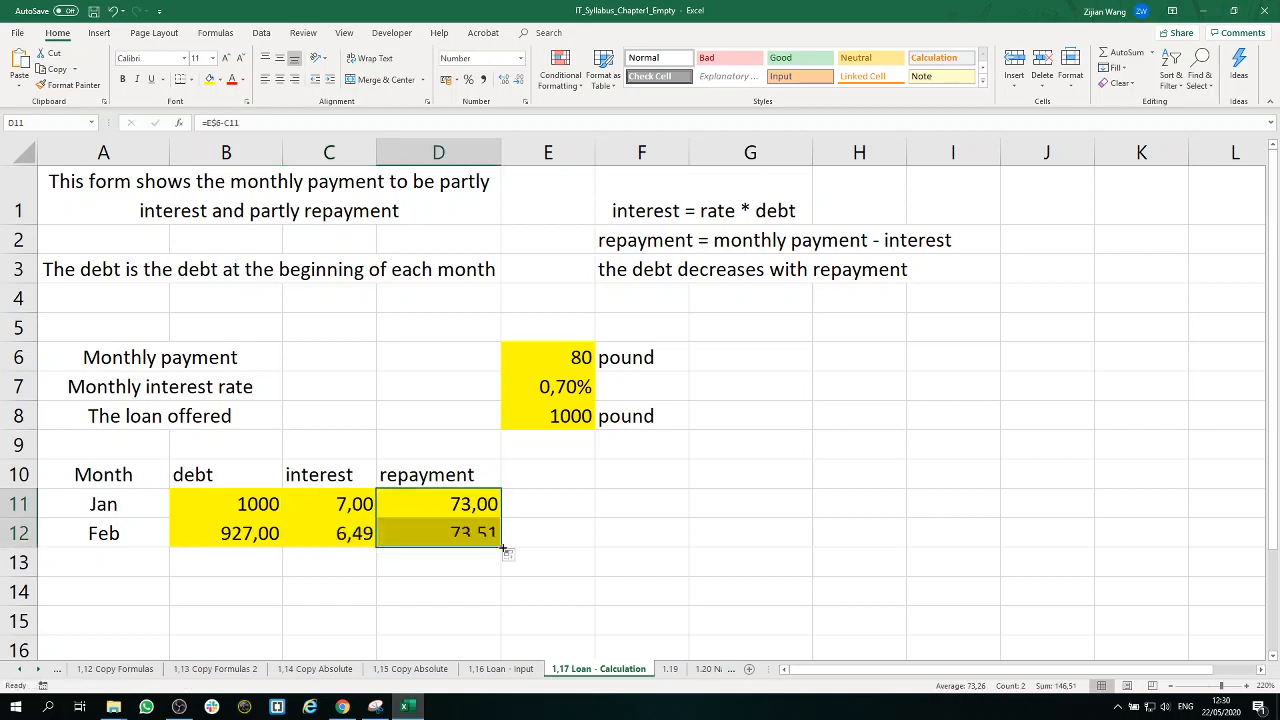
left_click(603, 535)
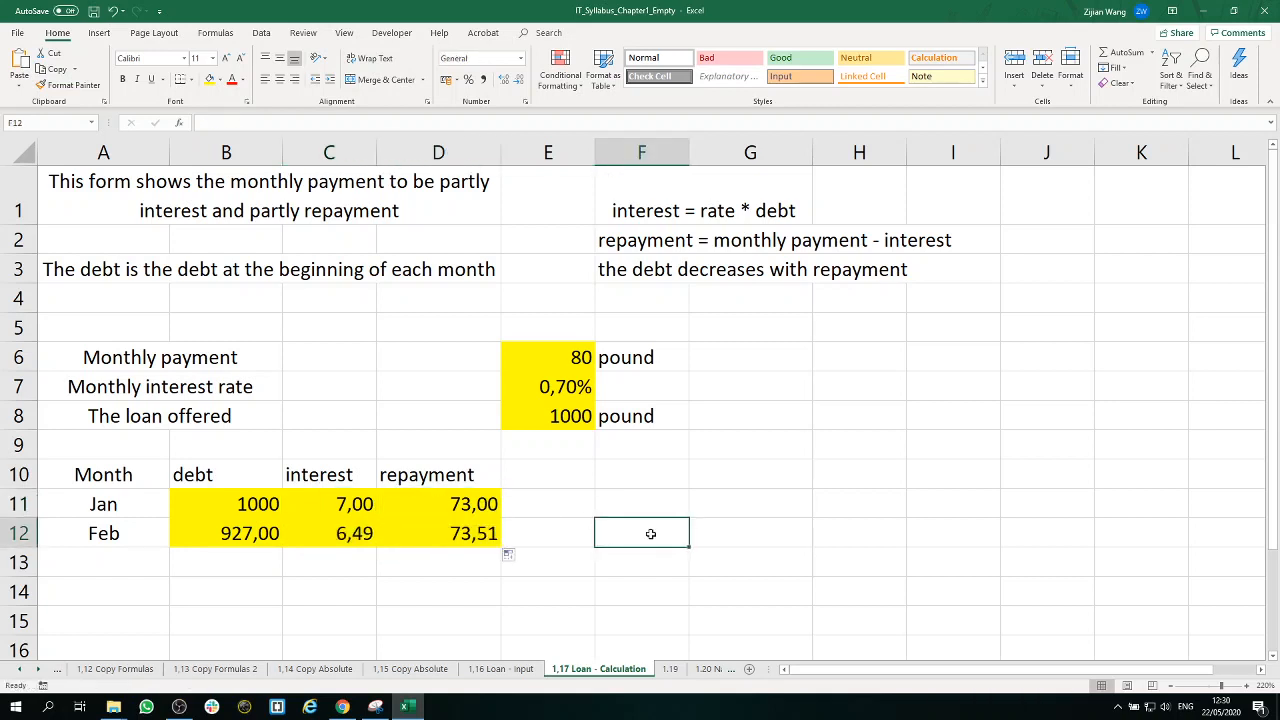
- Review the completed loan form and inspect the formulas in the January and February rows B11:D12
left_click_drag(716, 570, 63, 329)
left_click(725, 541)
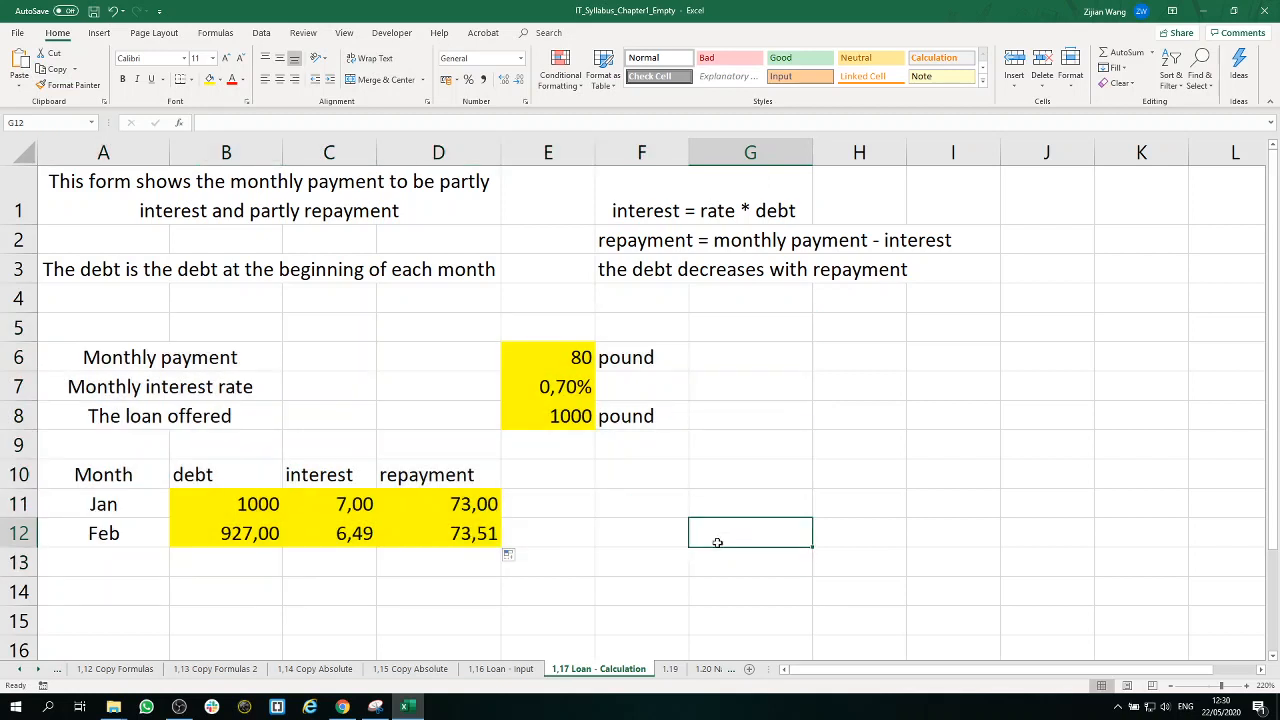
left_click(467, 527)
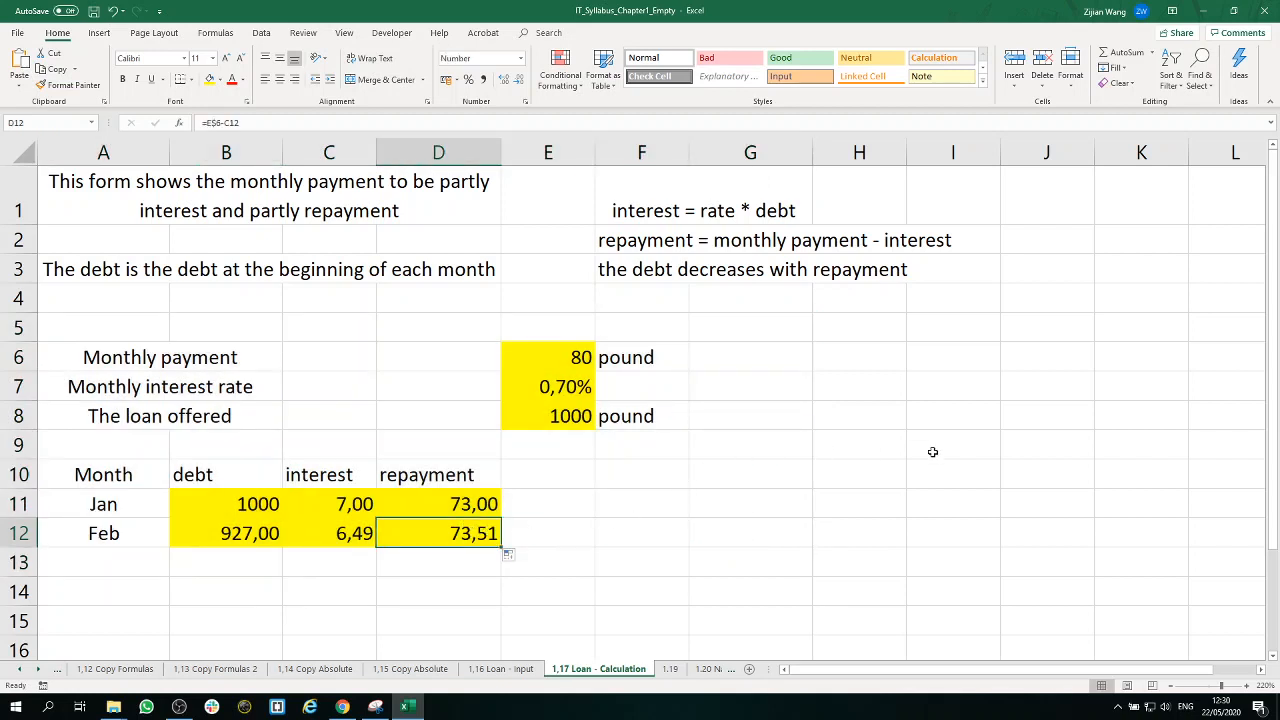
key("Left")
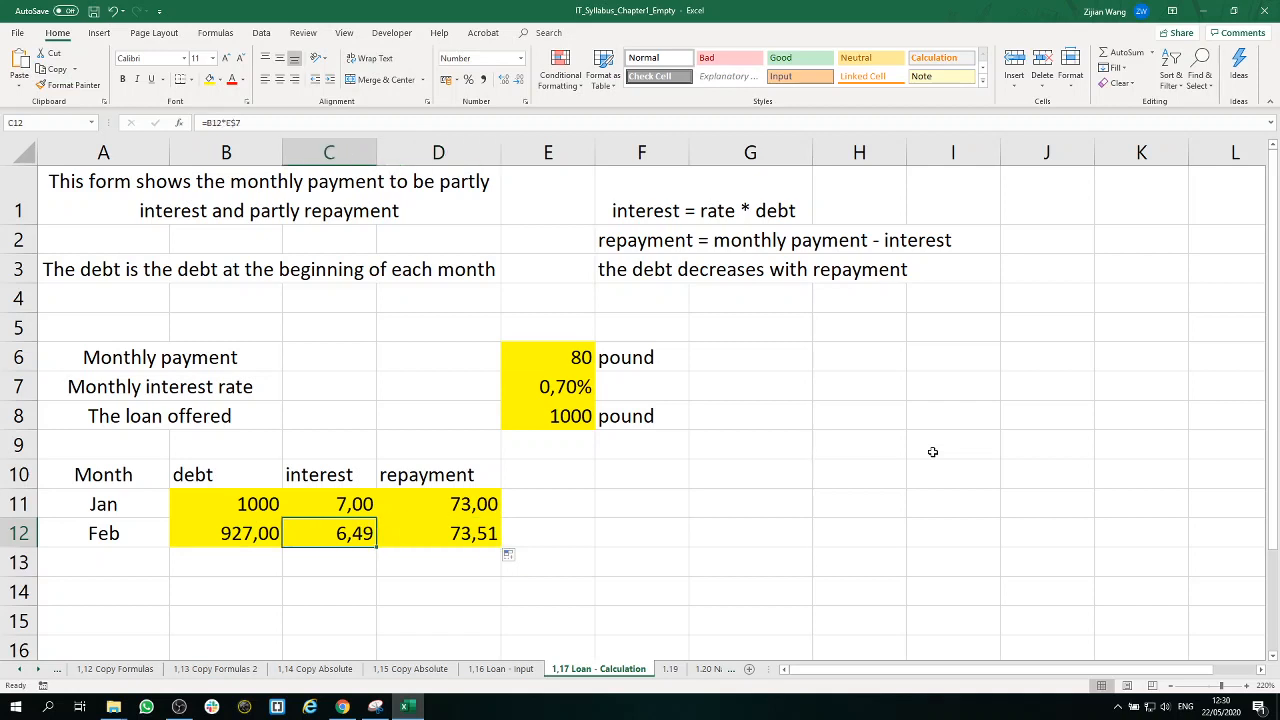
key("Left")
key("Up")
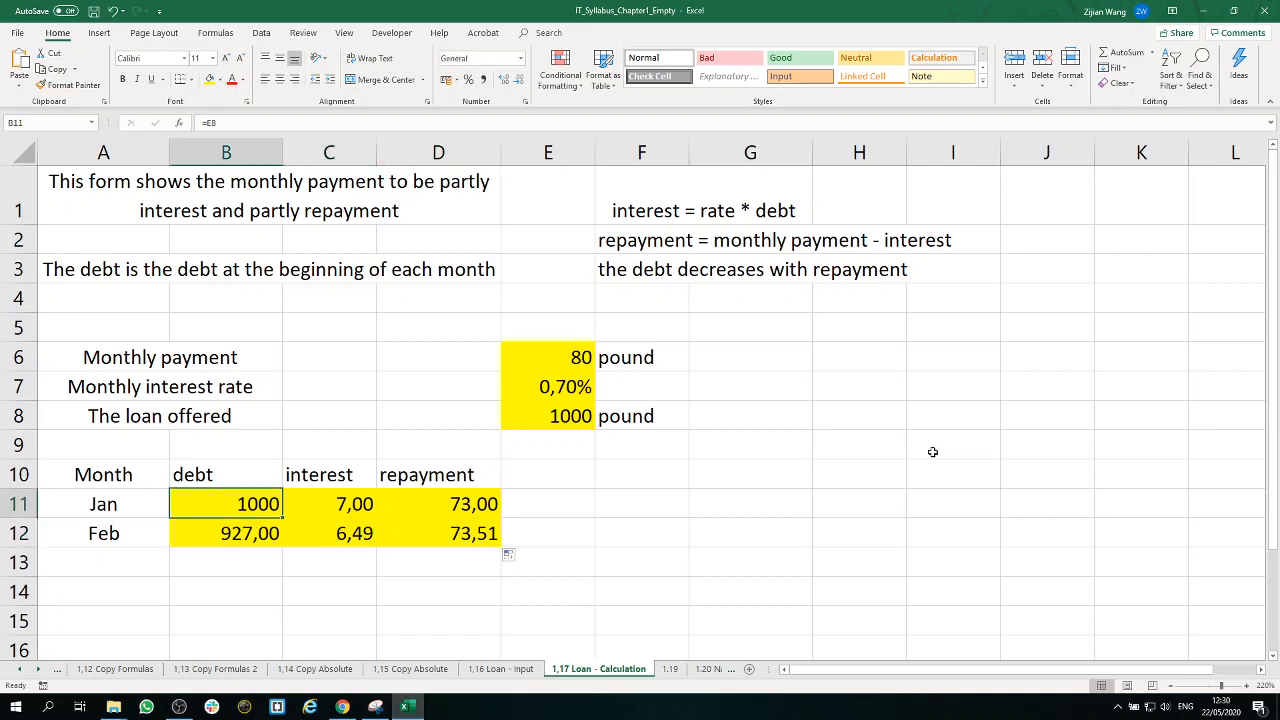
key("Right")
key("Right")
key("Right")
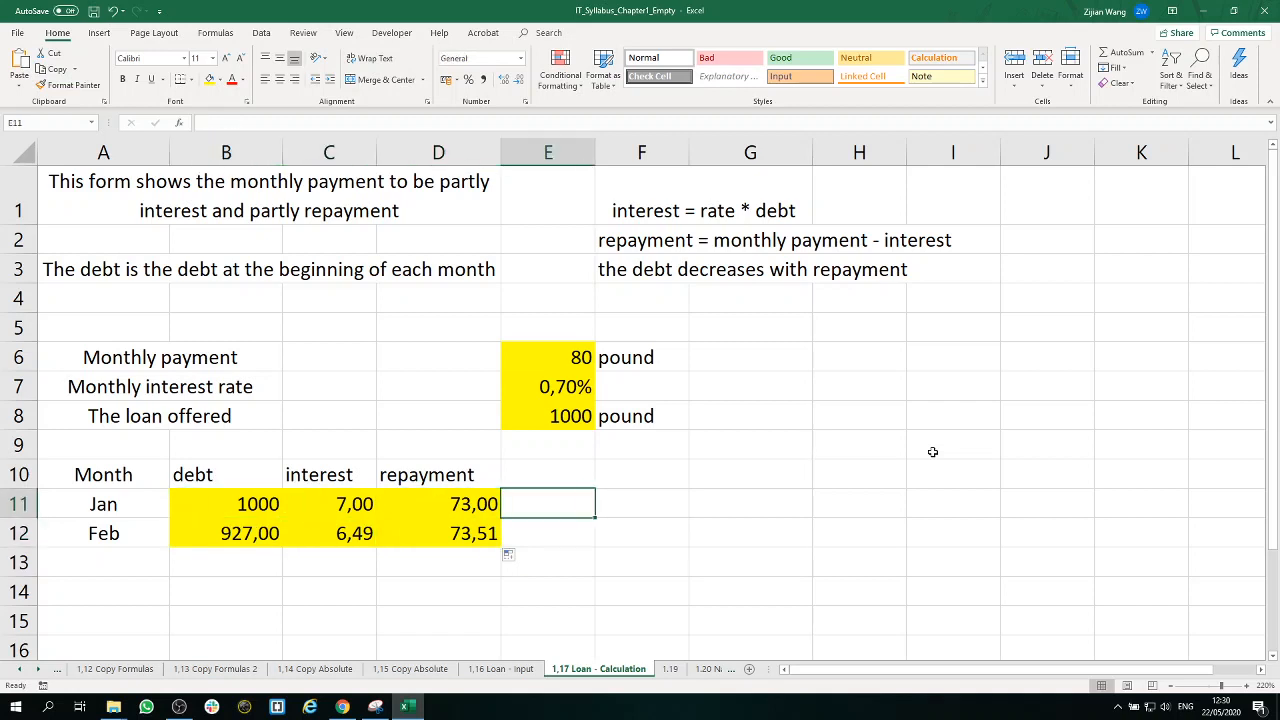